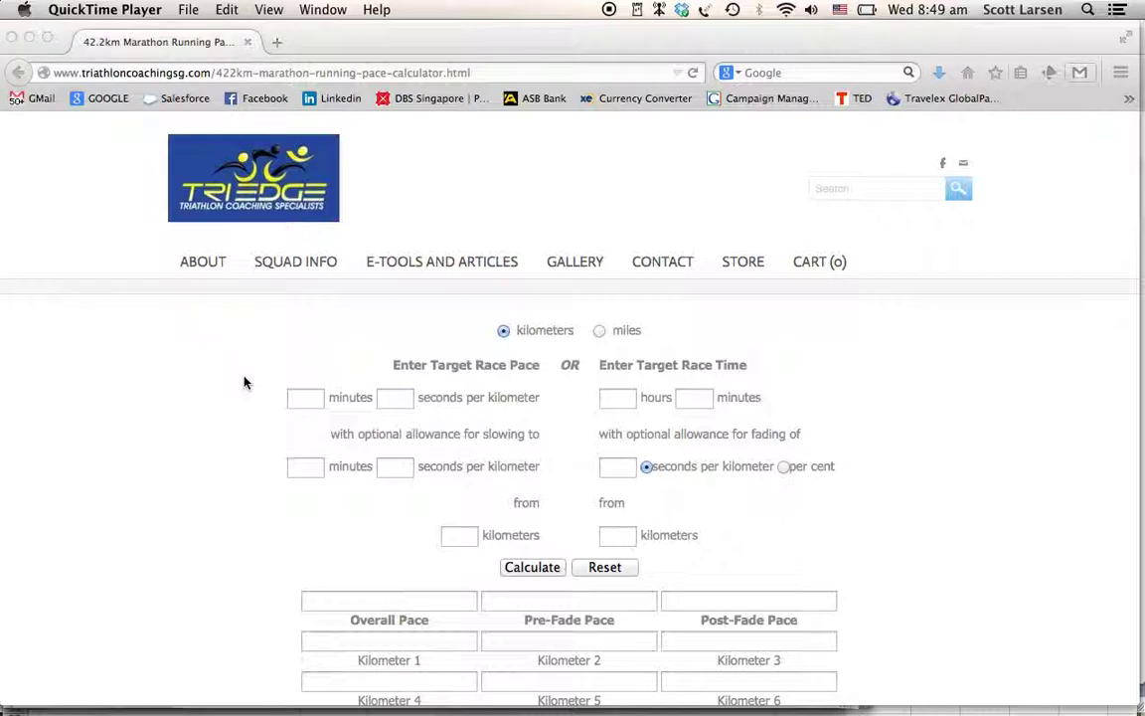
Step: Switch the calculator to miles, then back to kilometres
scroll(244, 382, down, 3)
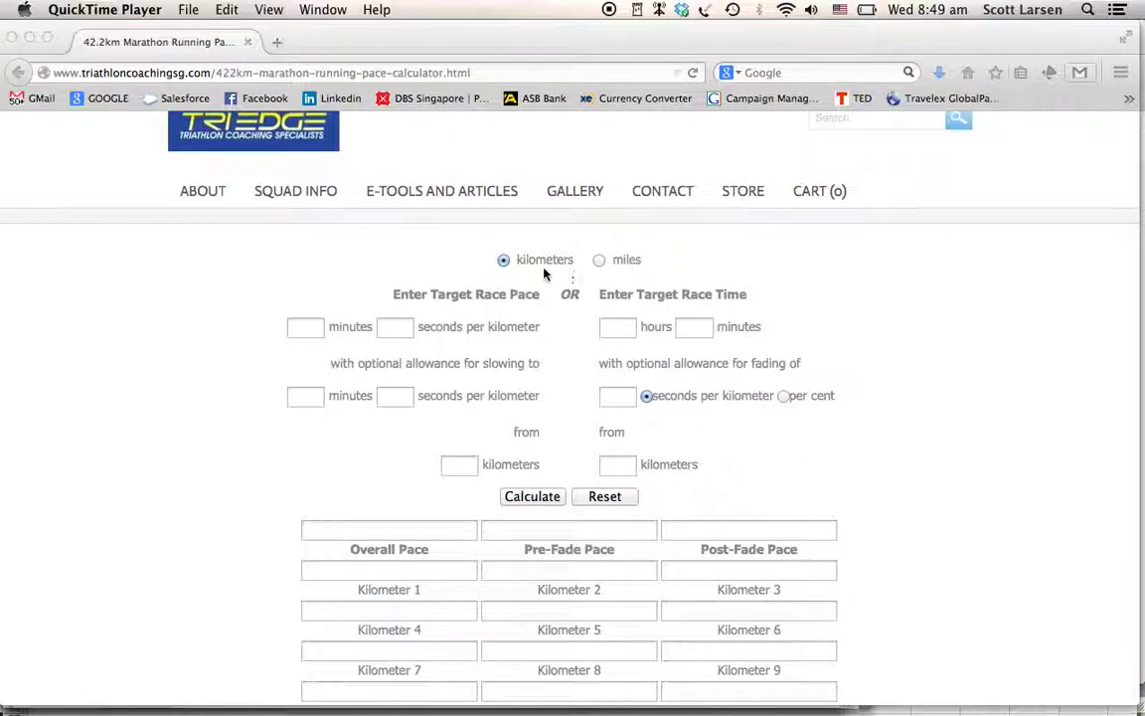
click(603, 262)
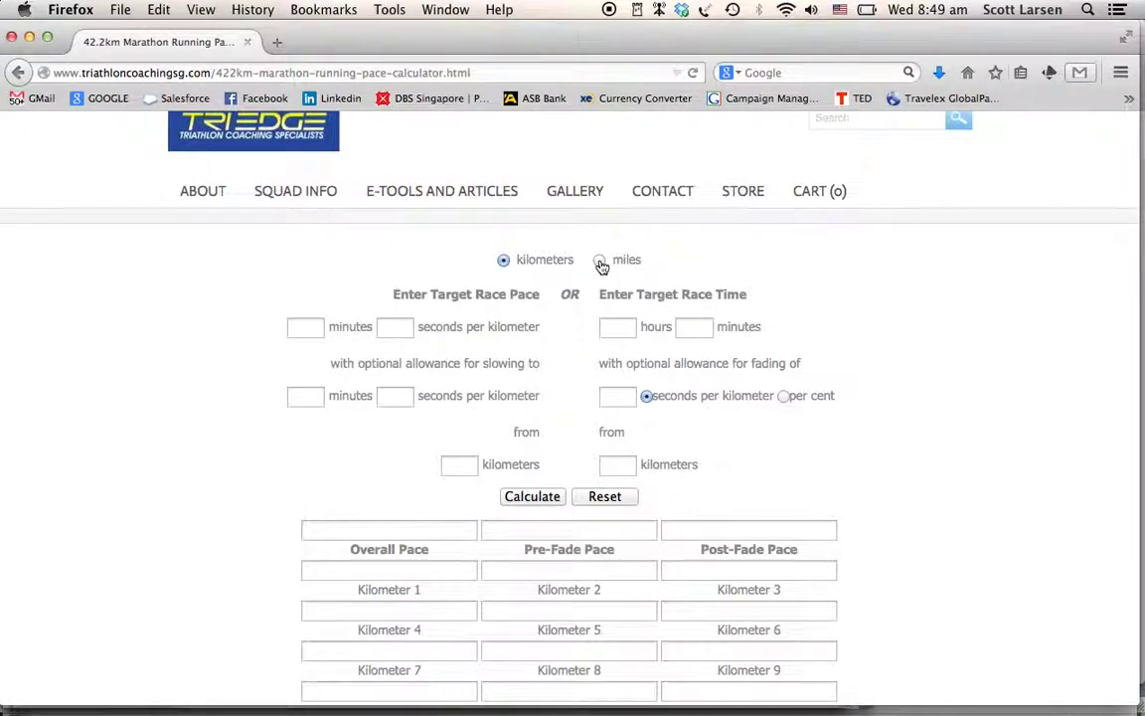
click(602, 262)
scroll(892, 385, down, 3)
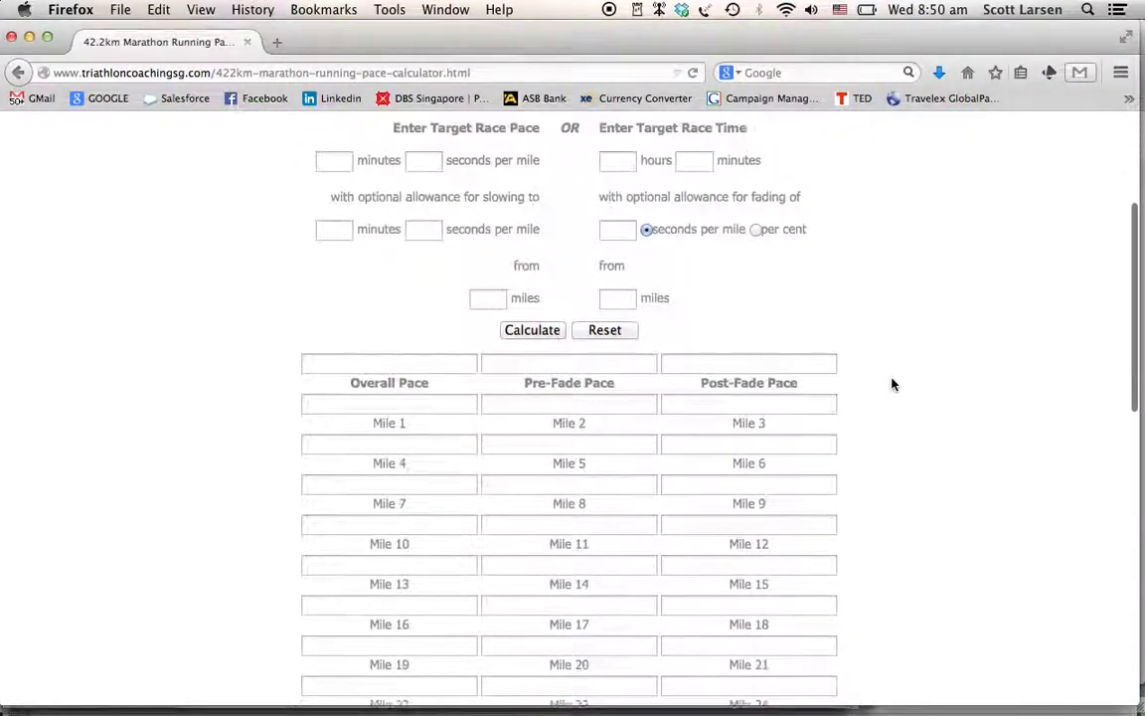
scroll(892, 385, down, 4)
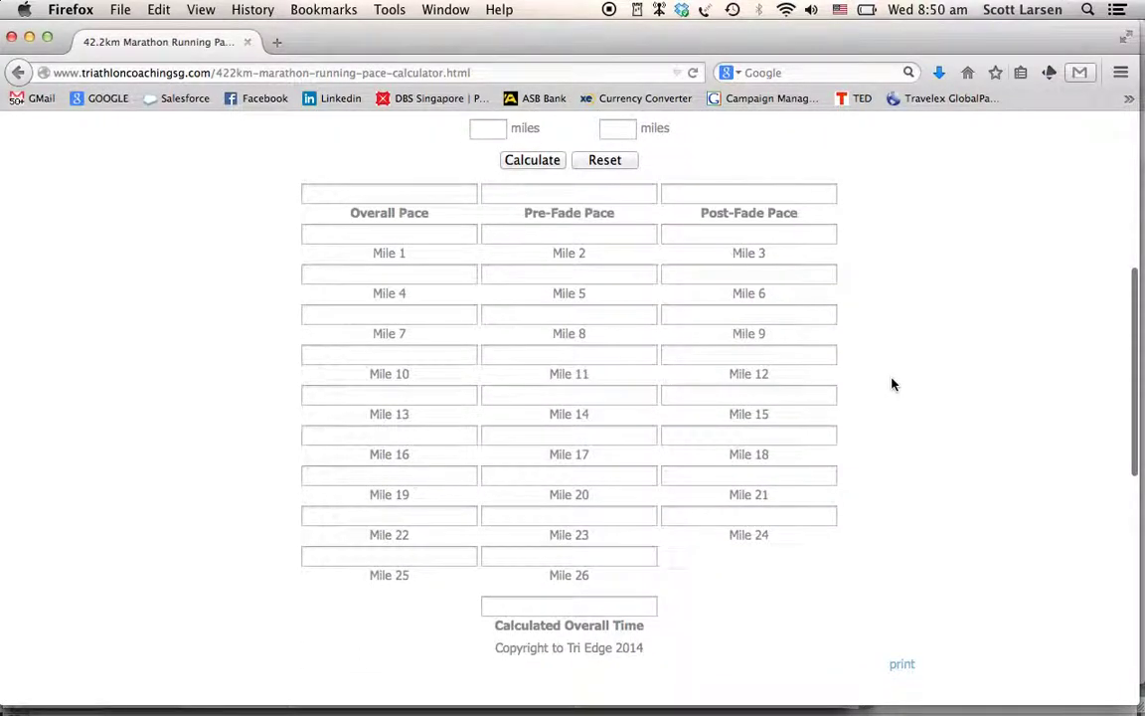
scroll(892, 385, up, 7)
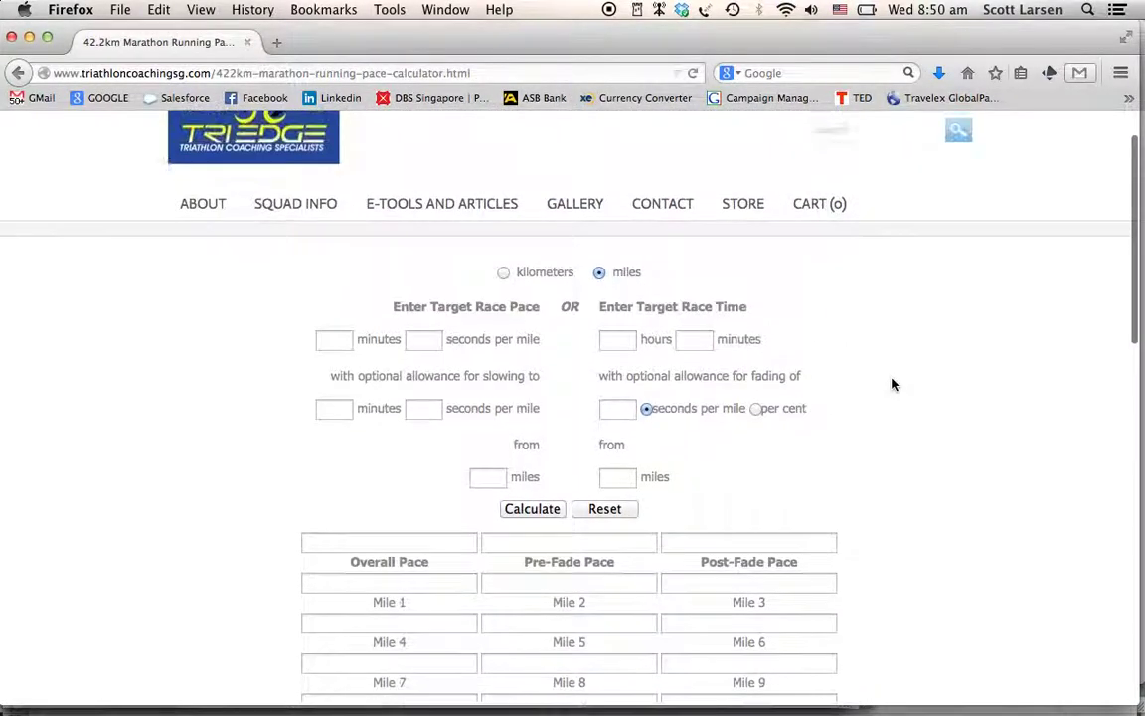
click(504, 292)
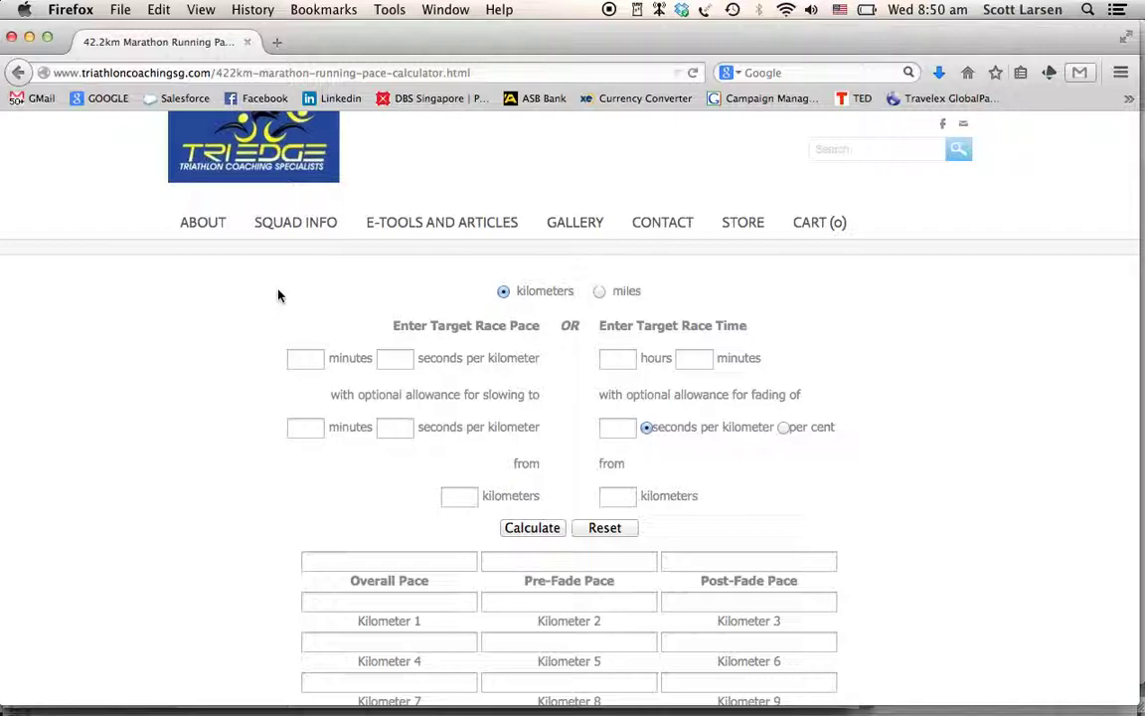
Step: Enter a 4-hour target race time and calculate the splits
click(612, 361)
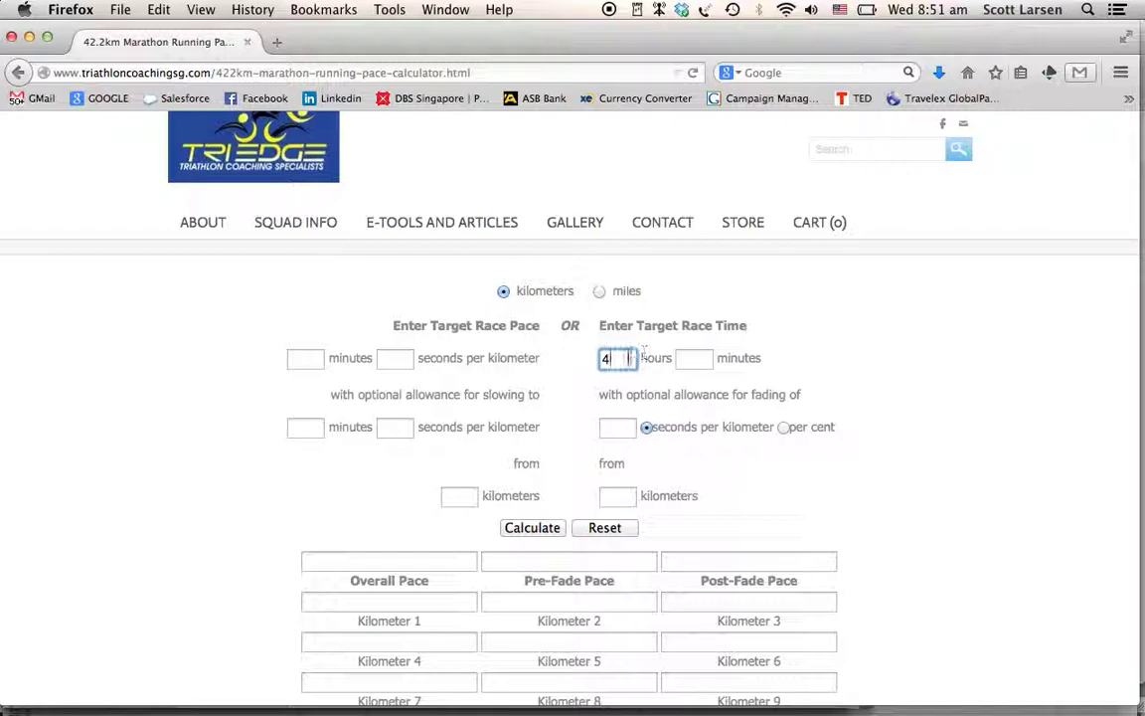
scroll(742, 460, down, 2)
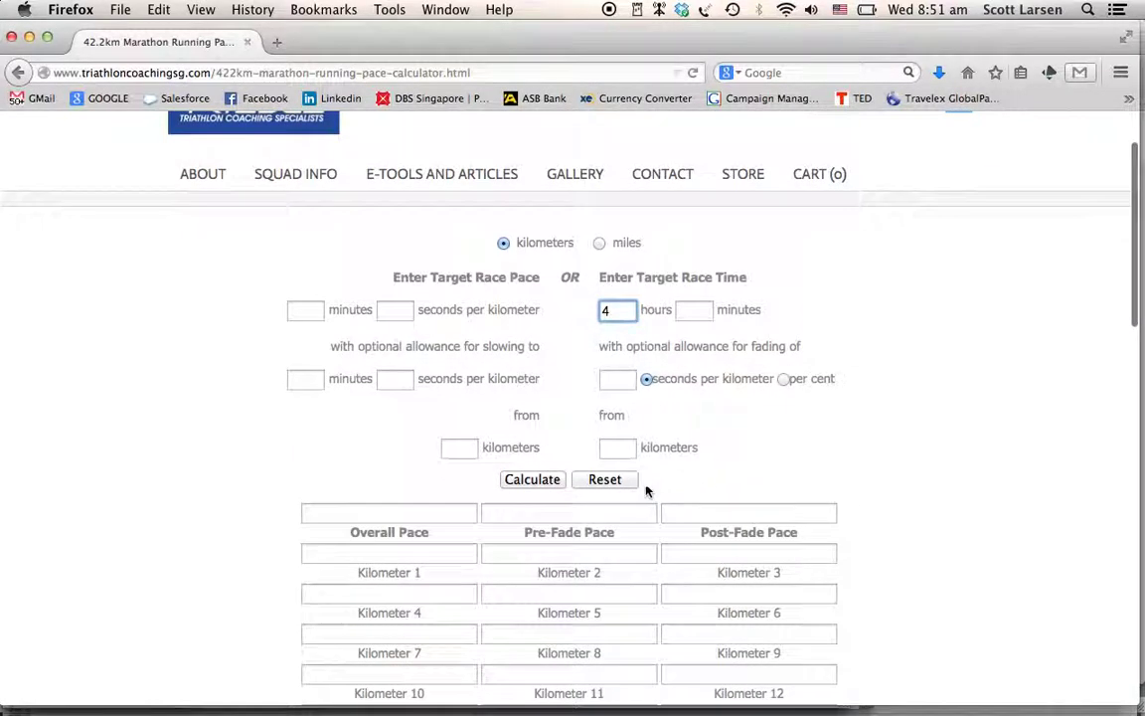
click(533, 481)
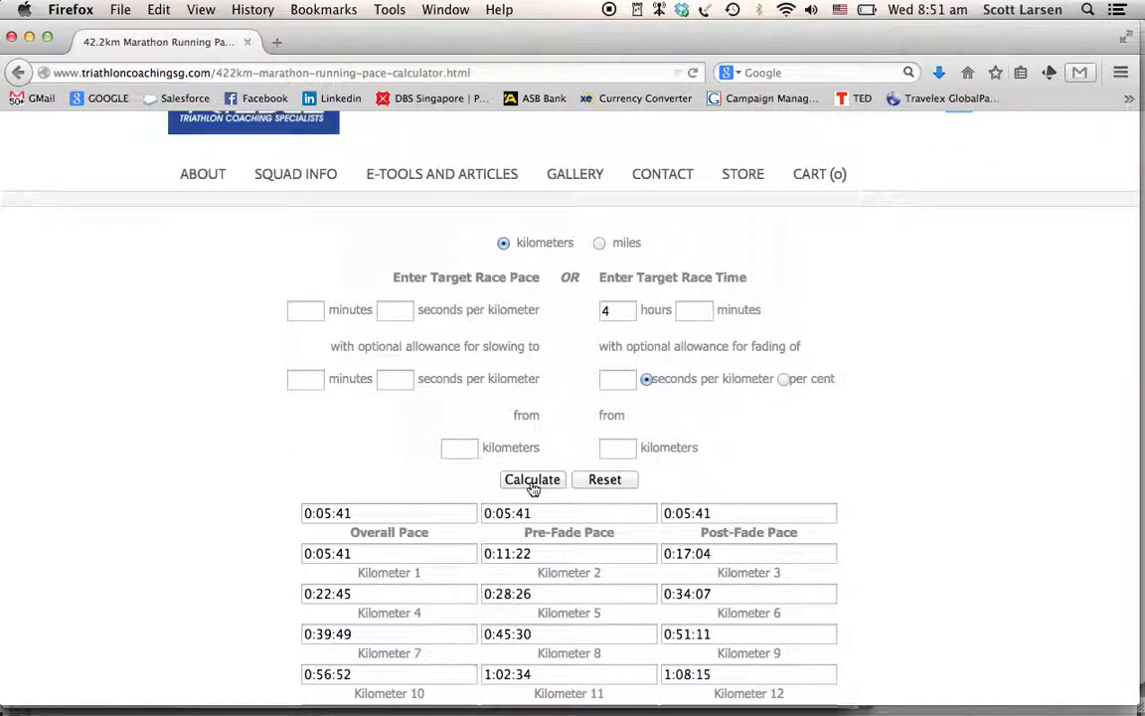
Step: Highlight the 0:05:41 overall pace and review the kilometre splits totalling 4:00:00
click(385, 514)
drag(386, 514, 302, 514)
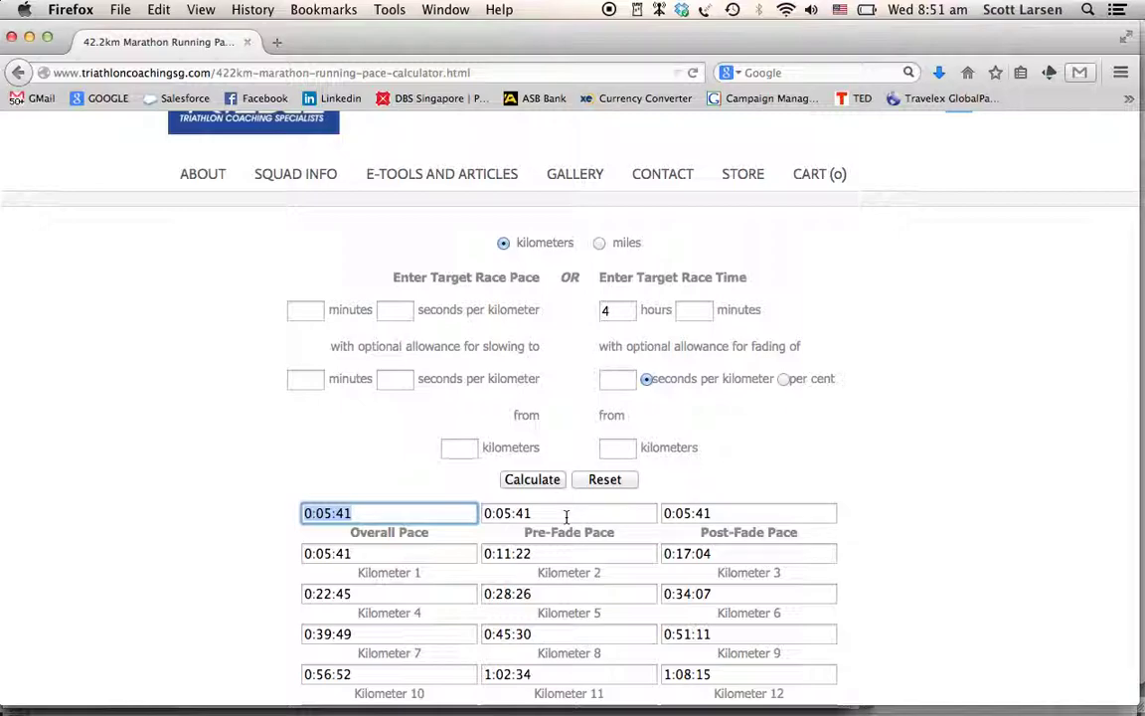
scroll(974, 559, down, 8)
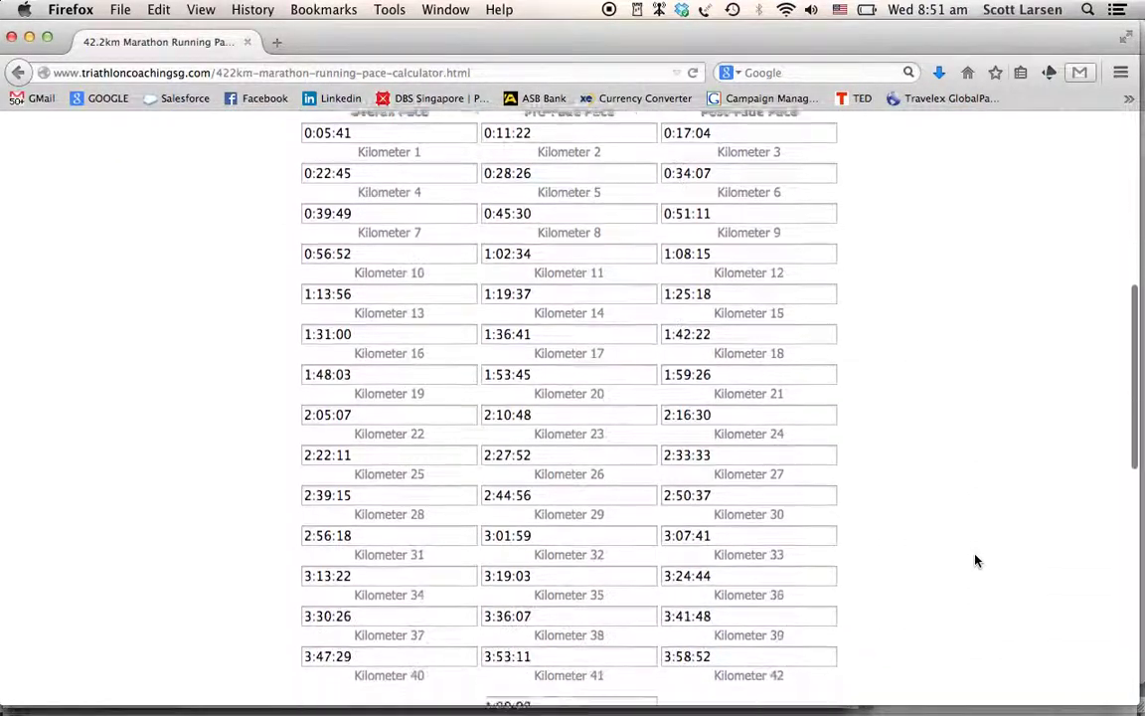
scroll(974, 560, down, 2)
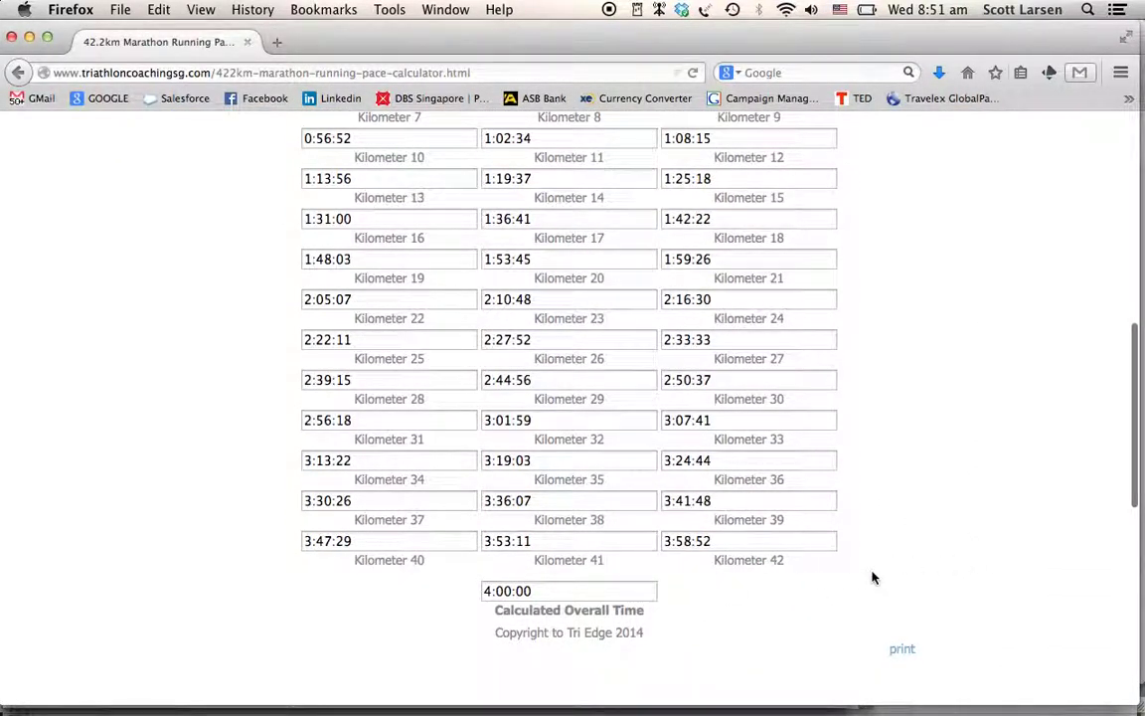
scroll(872, 578, up, 10)
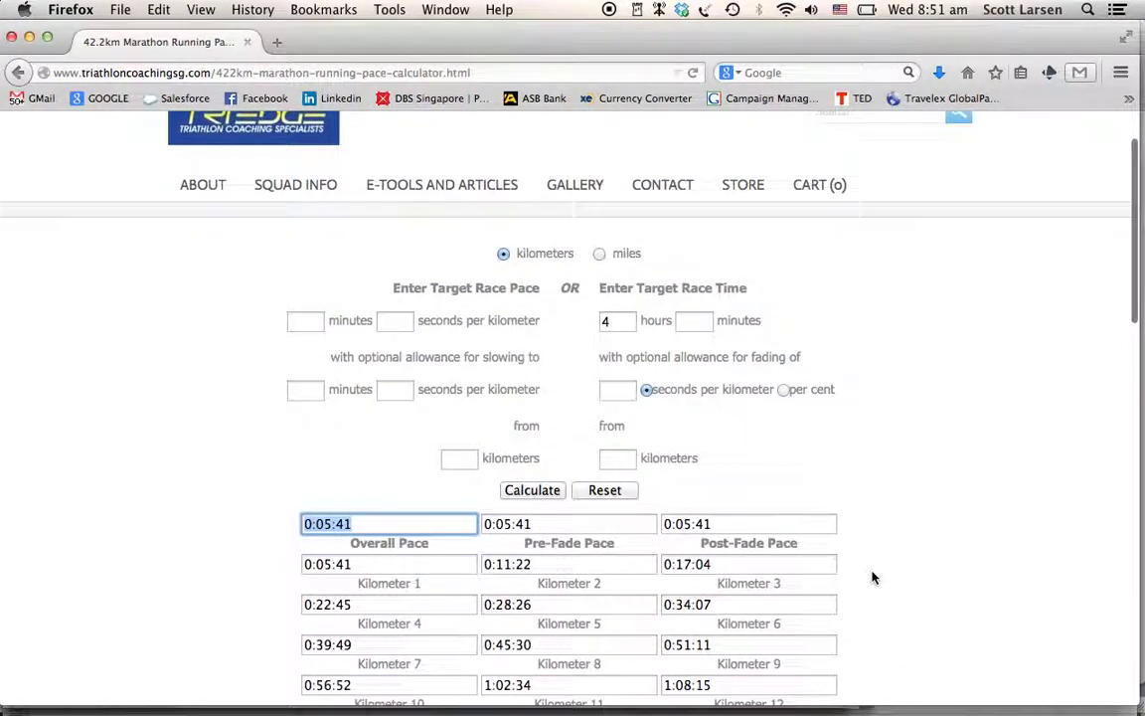
Step: Delete the 4 from the target hours box and move to the pace minutes field
click(438, 523)
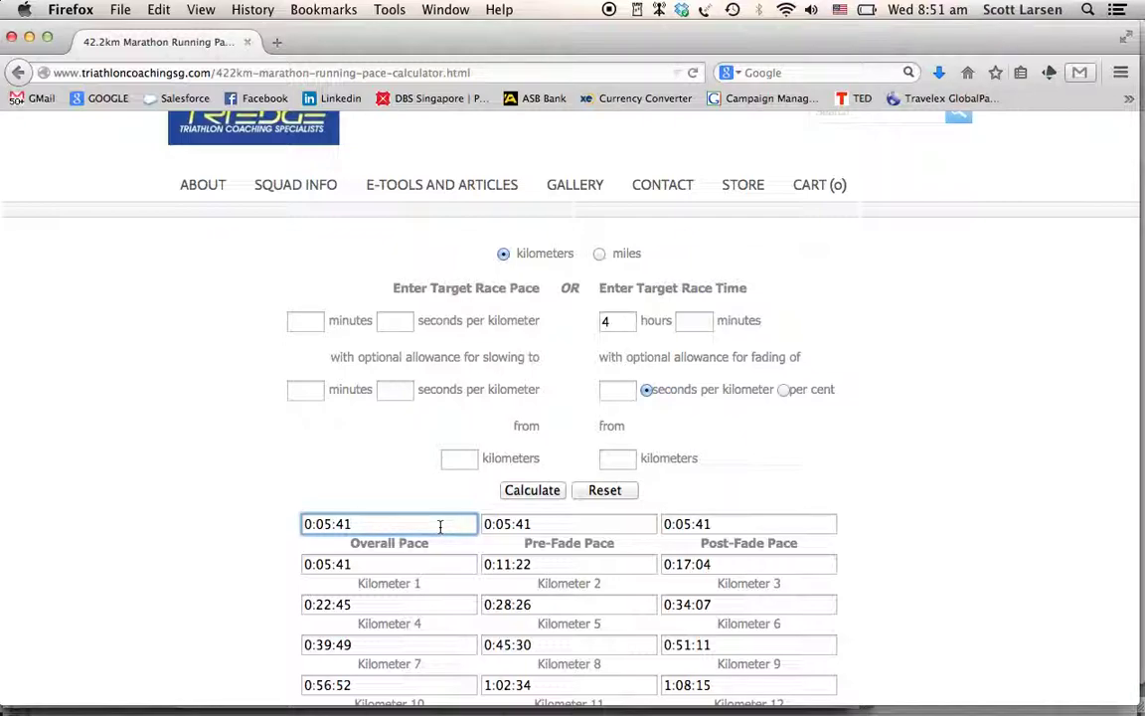
click(616, 314)
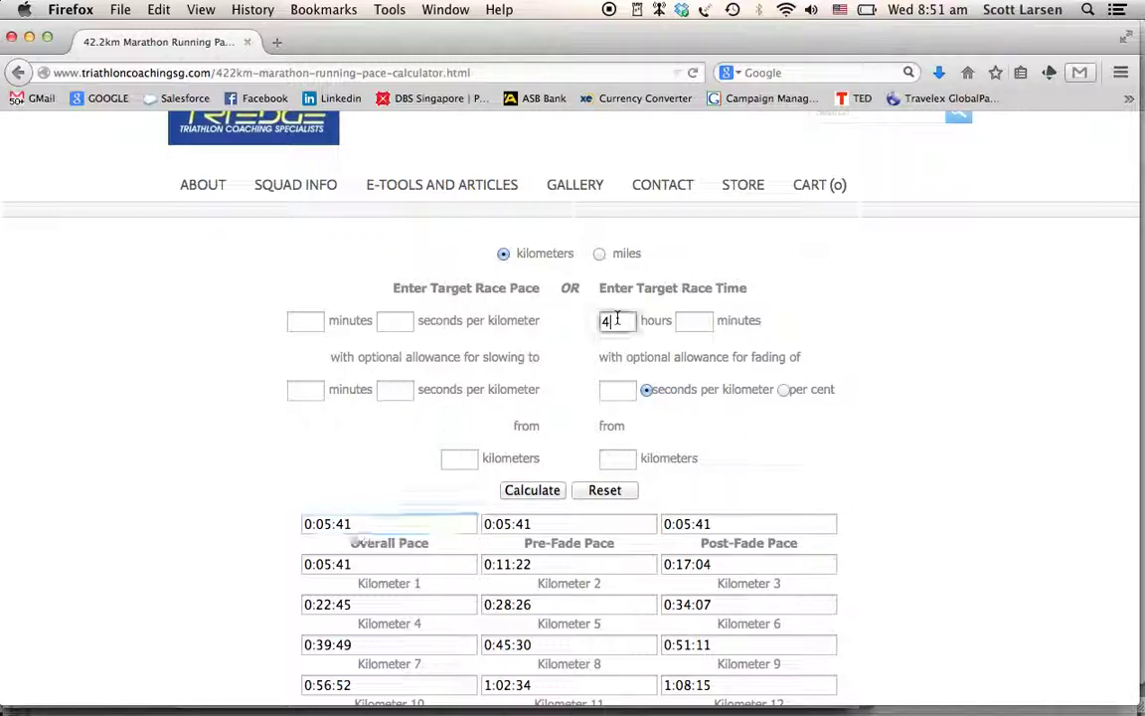
key(BackSpace)
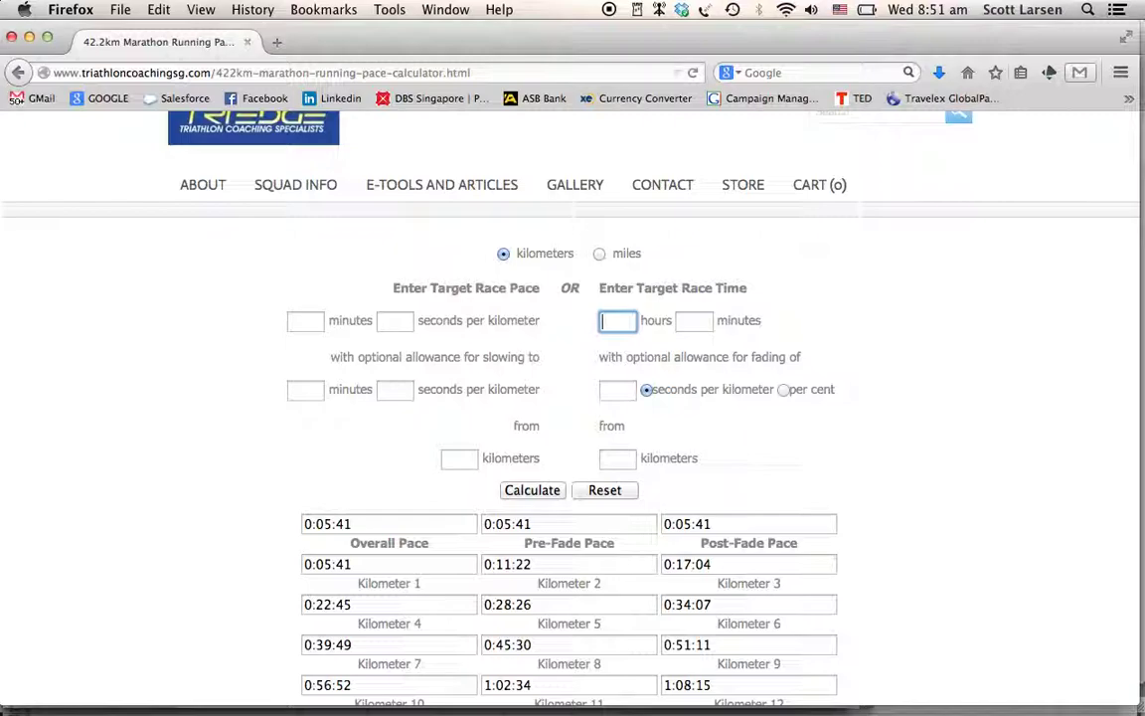
click(299, 320)
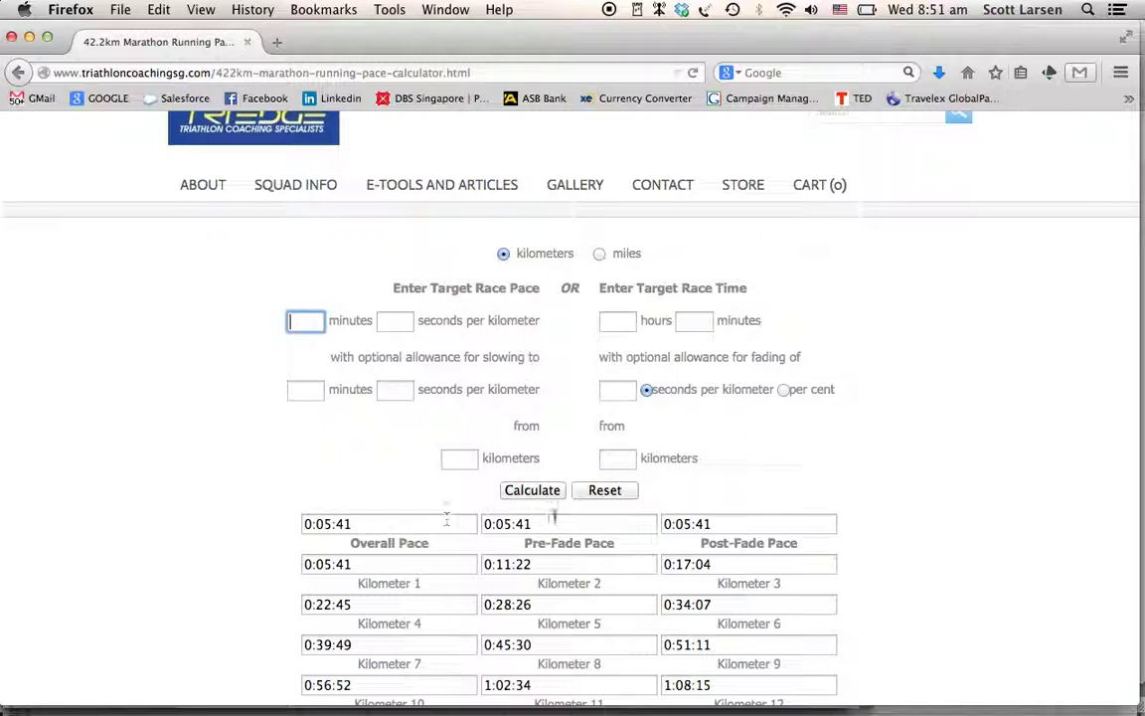
Step: Reset the form and calculate splits for a 5:55 per-kilometre target pace
click(605, 490)
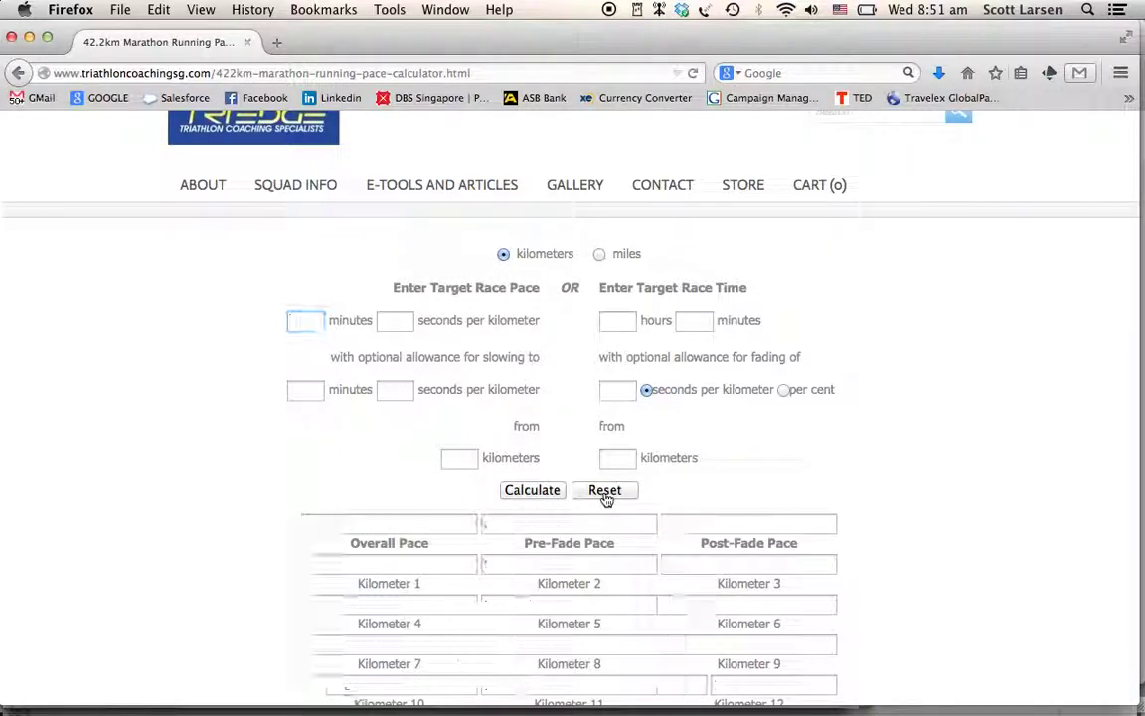
click(307, 322)
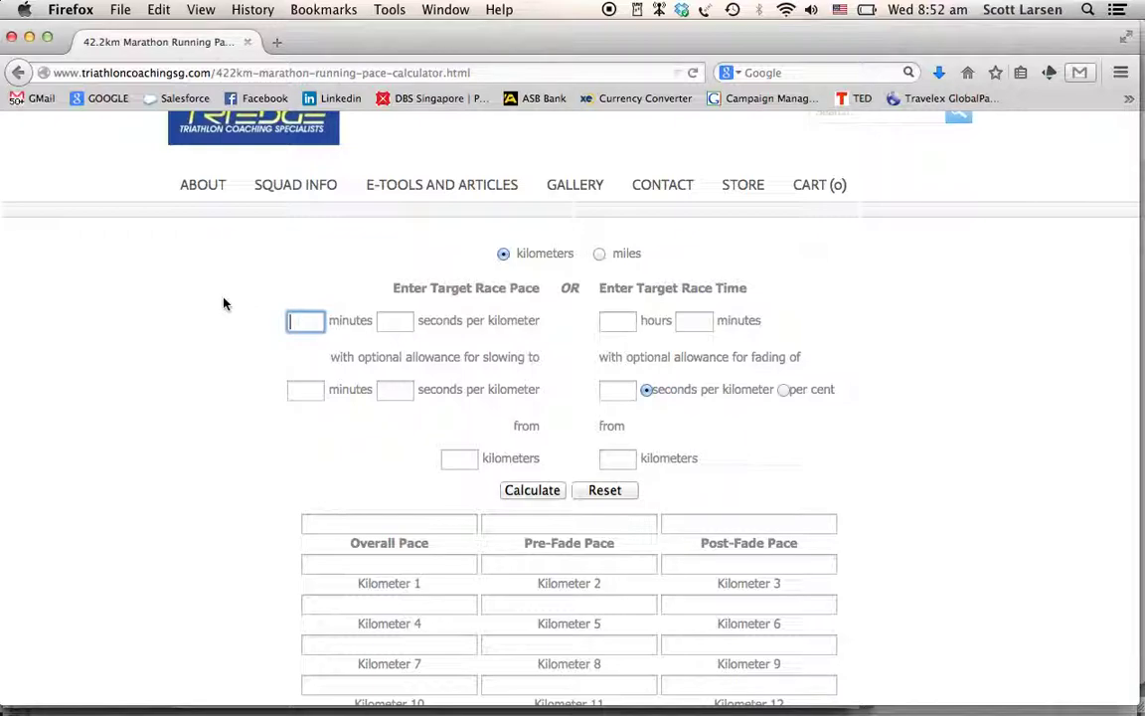
text(5.)
key(BackSpace)
key(Tab)
text(55)
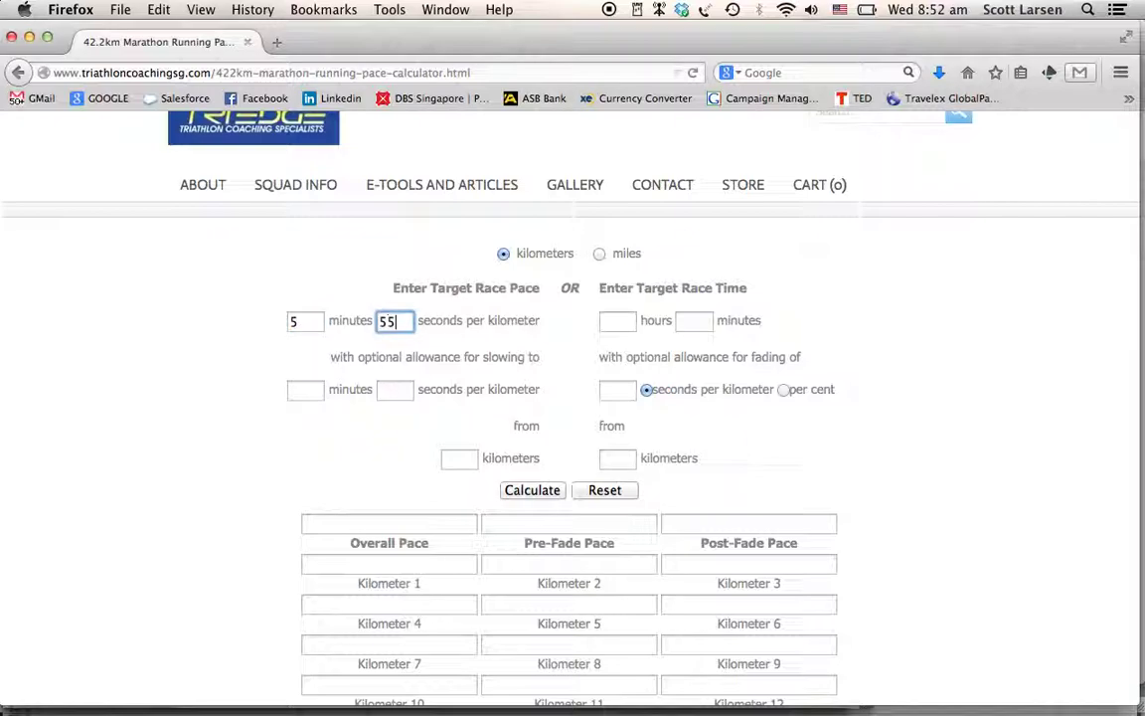
click(531, 489)
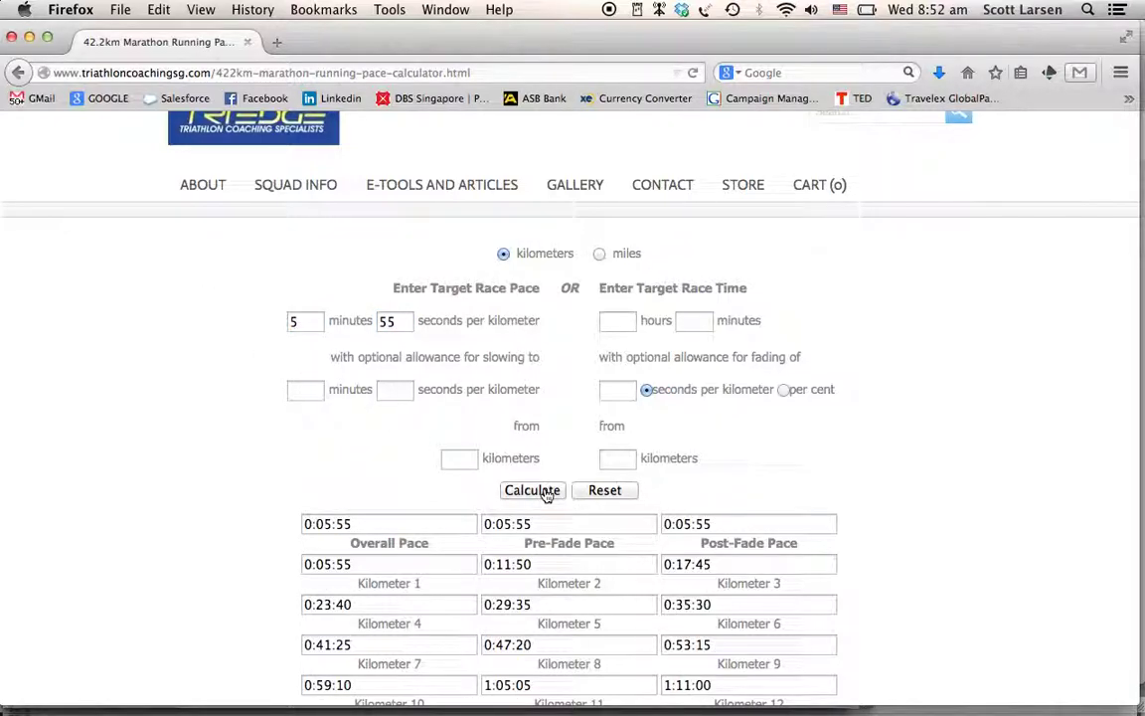
Step: Highlight the resulting 4:09:06 calculated overall time
scroll(855, 523, down, 12)
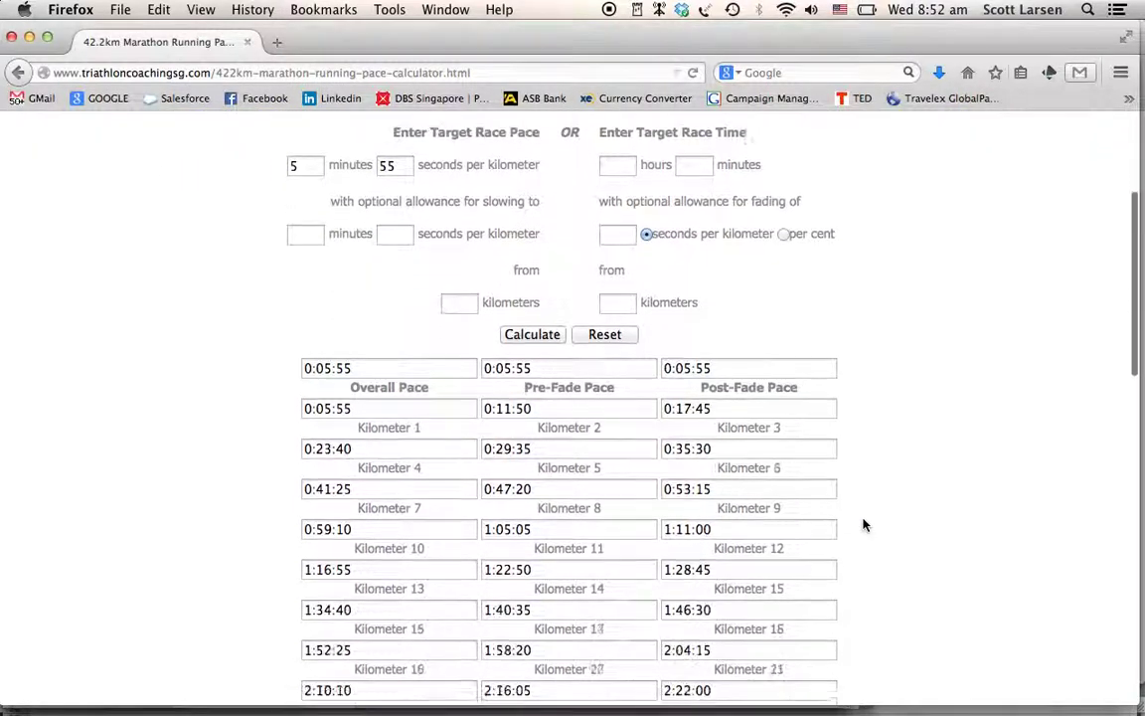
triple_click(502, 501)
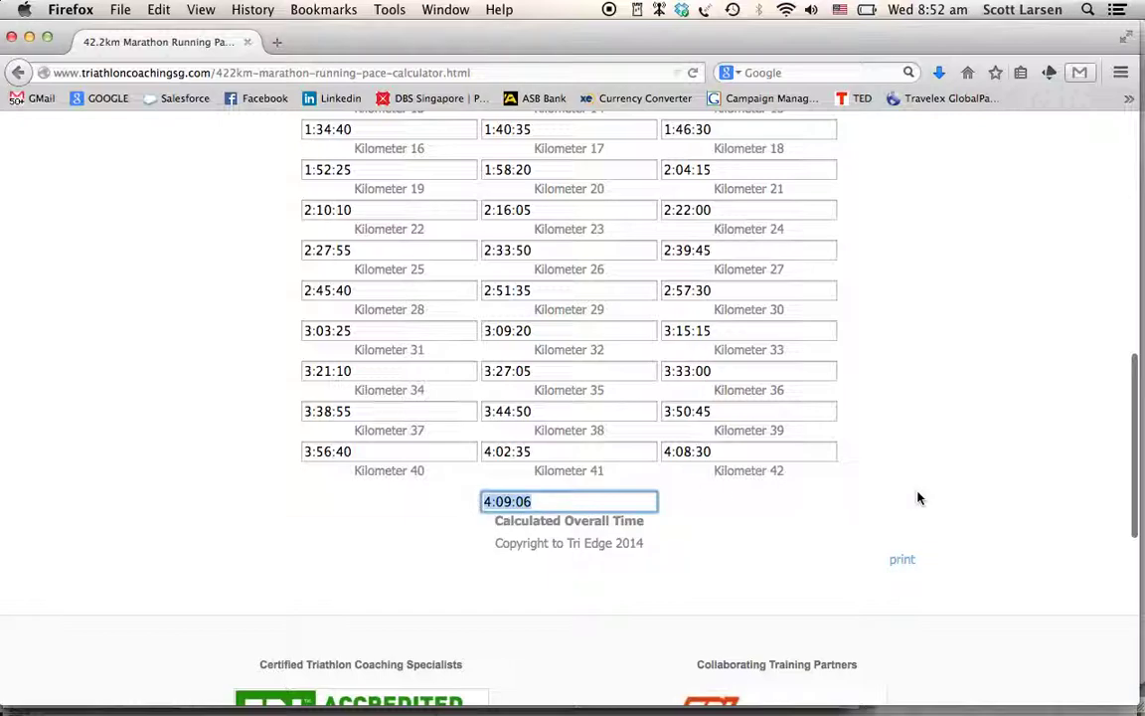
scroll(921, 498, up, 5)
scroll(919, 498, up, 6)
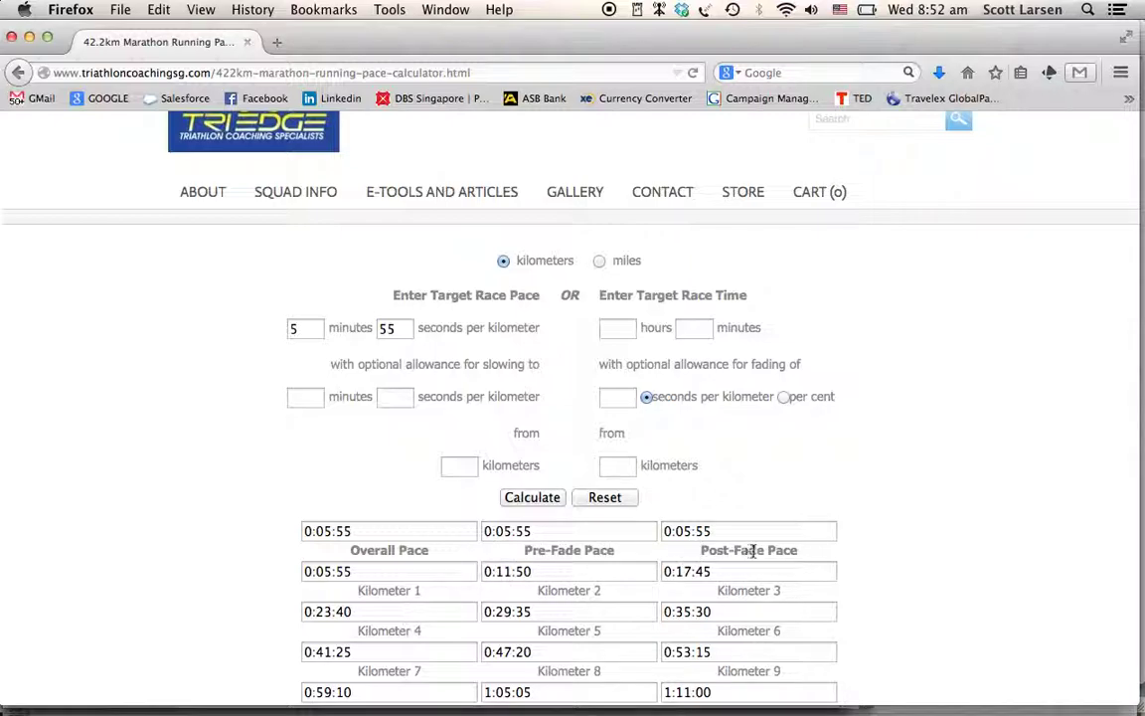
Step: Enter a slowdown to 6 minutes per kilometre starting from kilometre 21
click(308, 399)
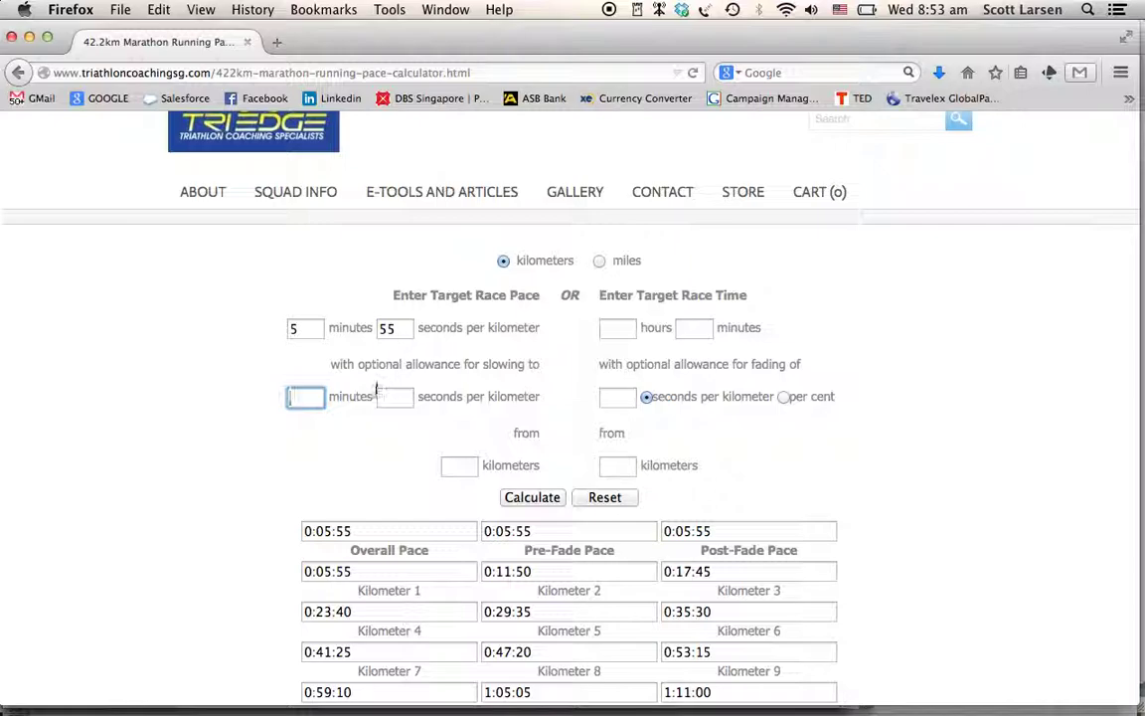
text(6)
click(394, 400)
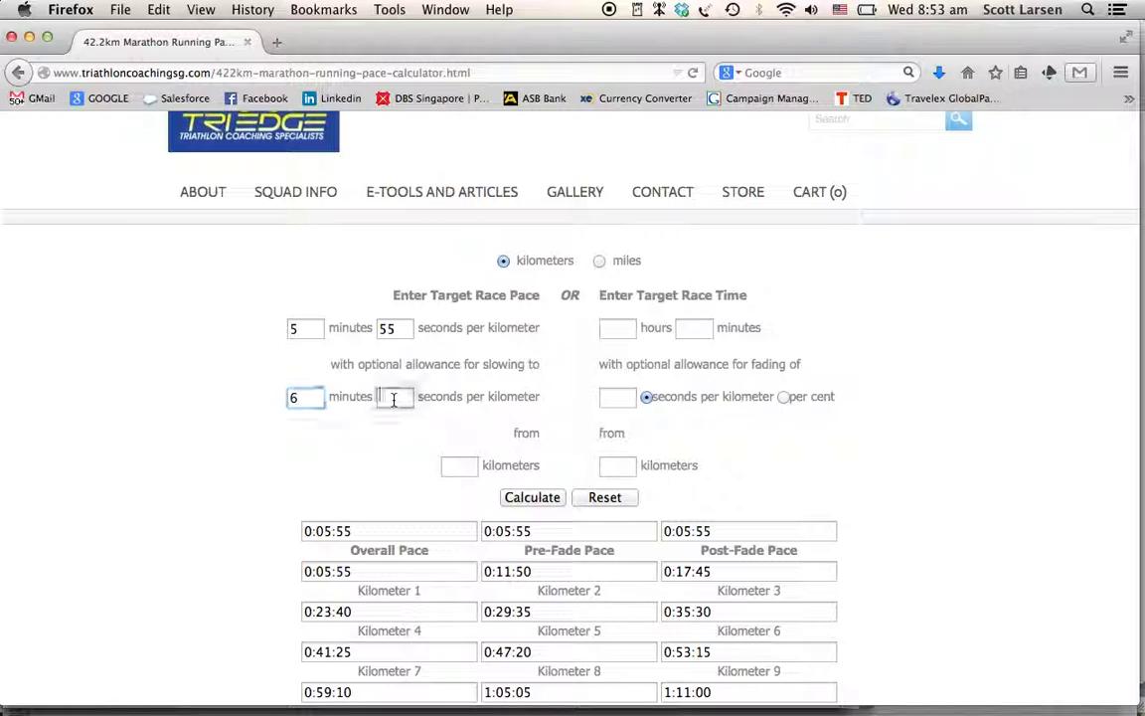
click(454, 465)
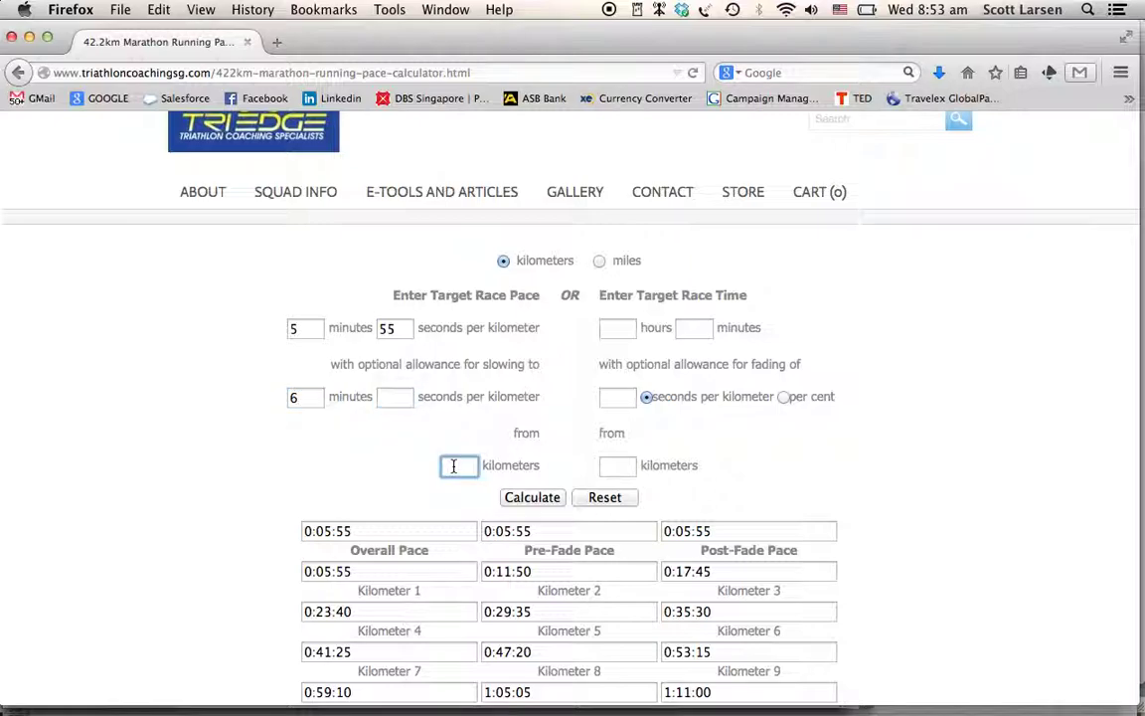
text(21)
click(517, 502)
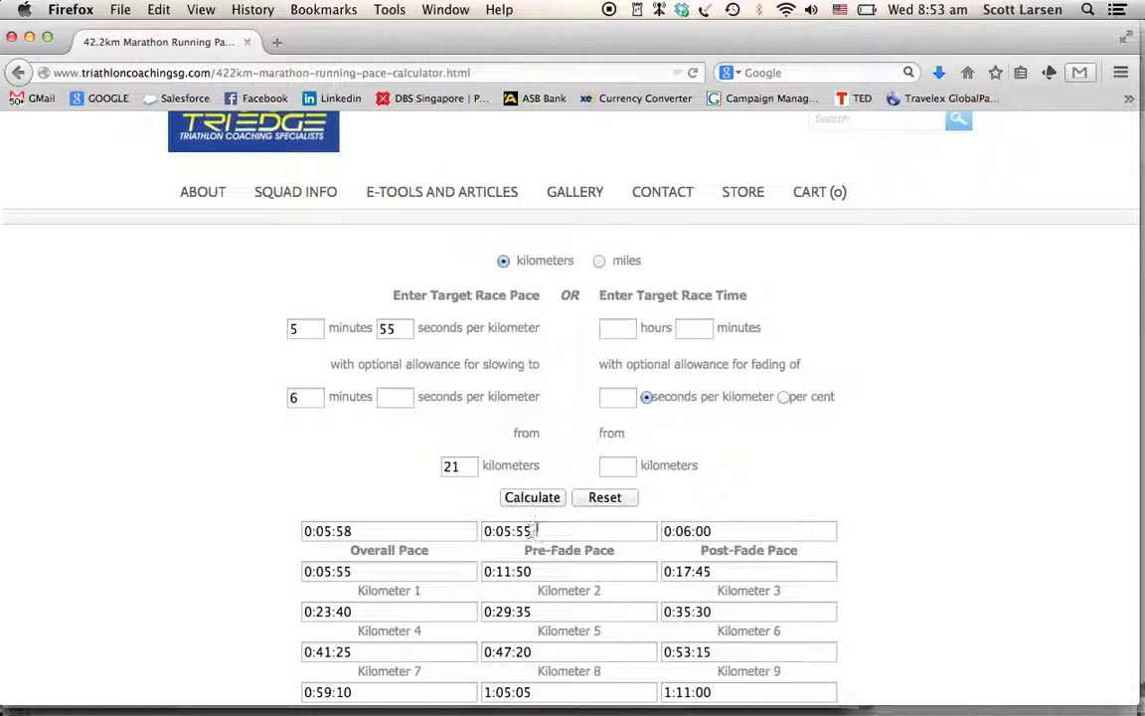
click(536, 530)
drag(537, 529, 481, 531)
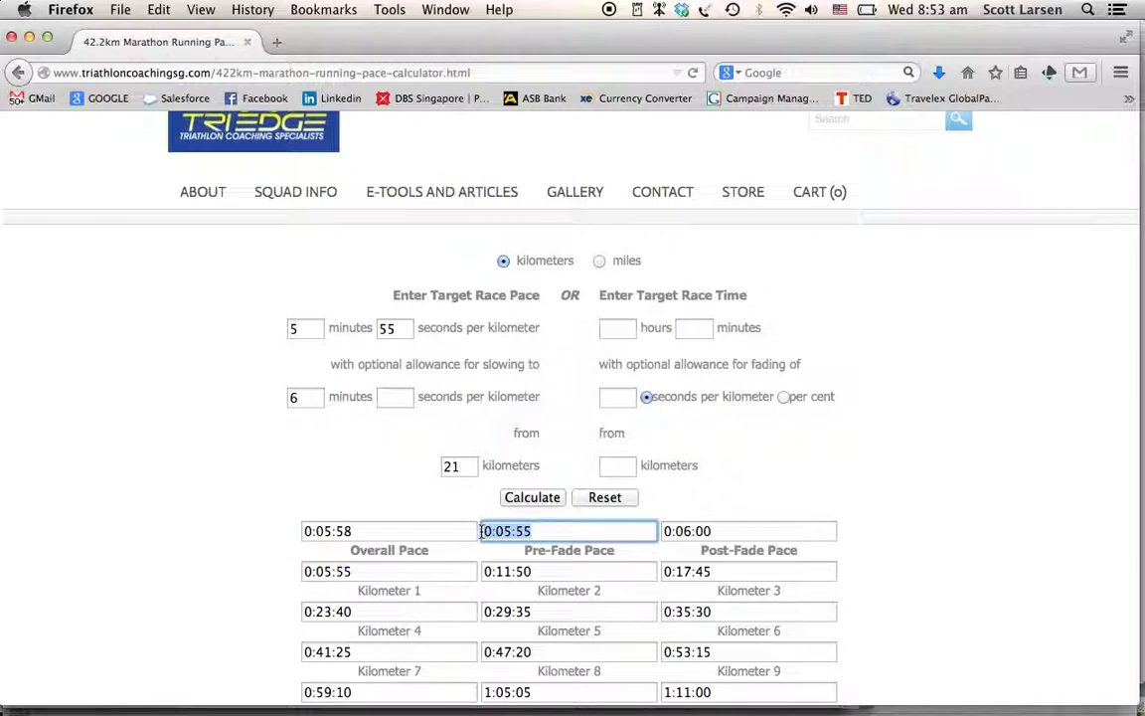
click(751, 532)
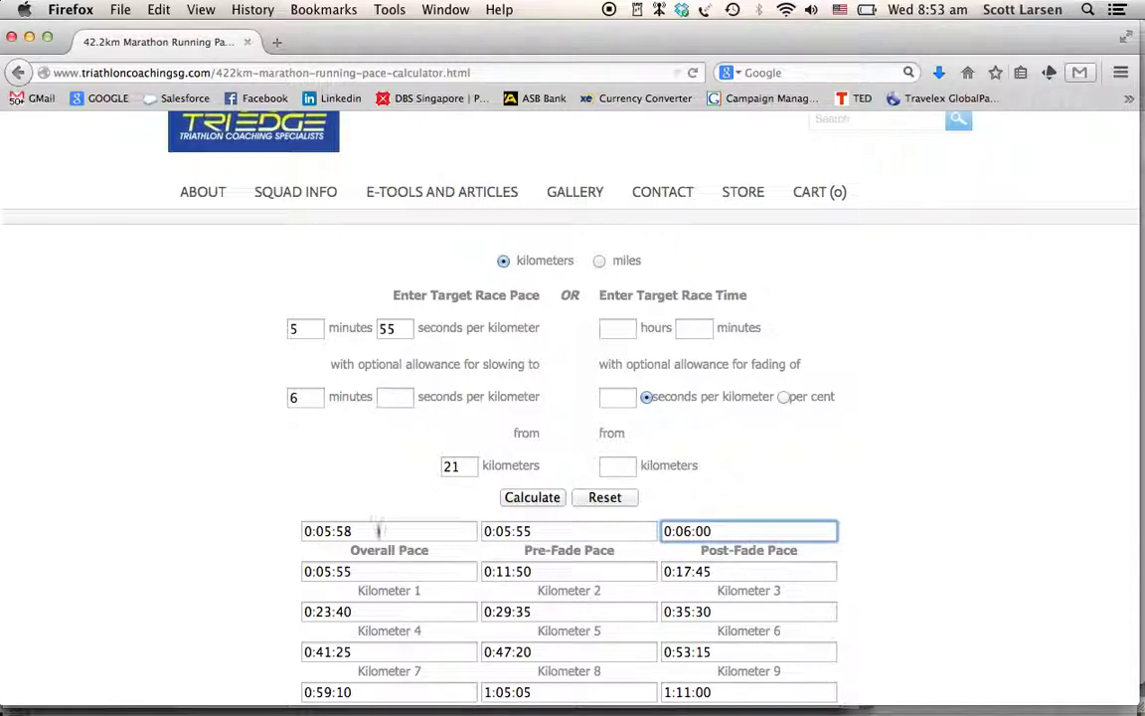
drag(378, 531, 300, 532)
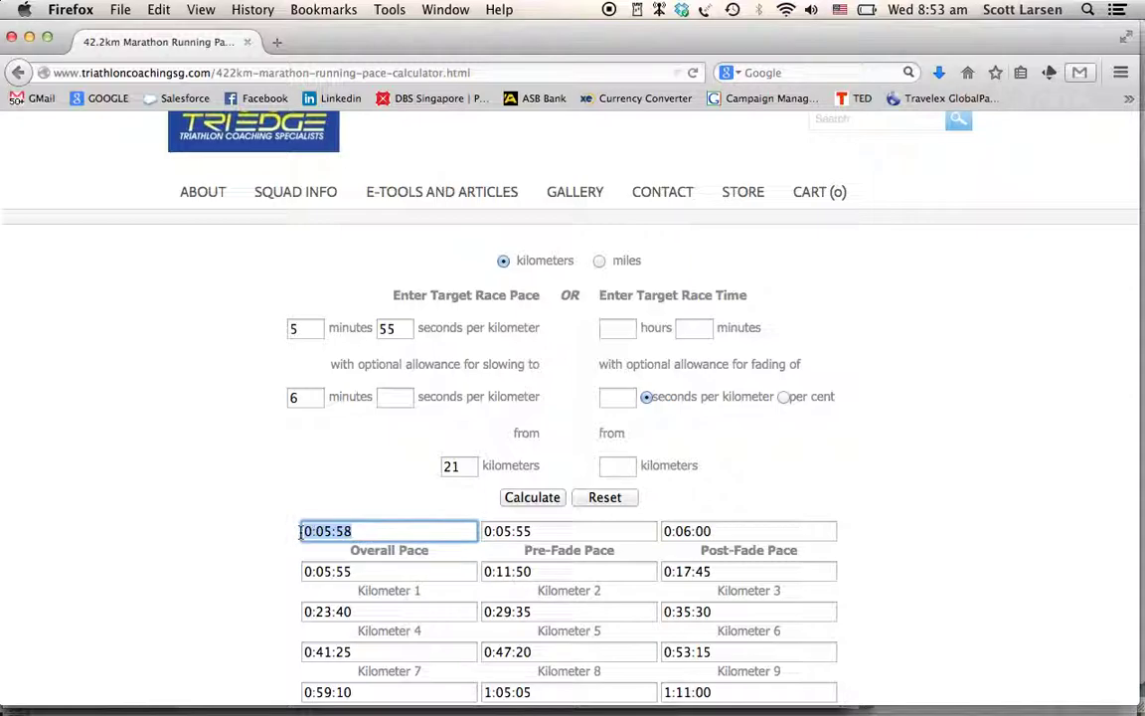
scroll(253, 531, down, 3)
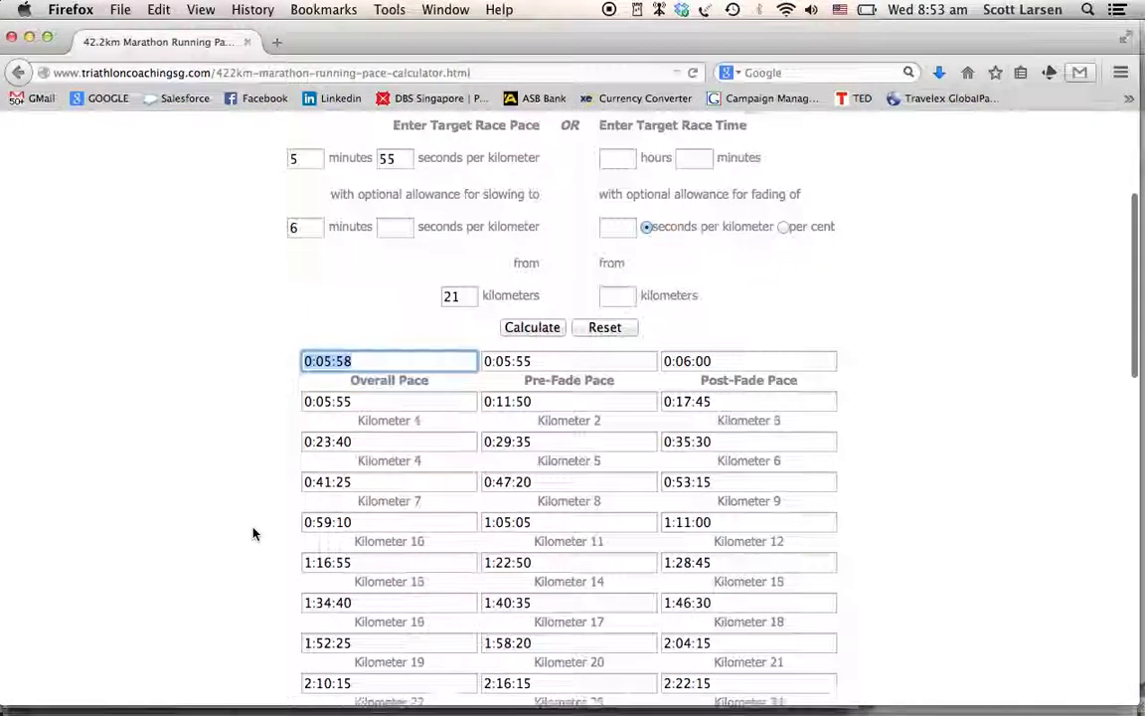
scroll(252, 534, down, 5)
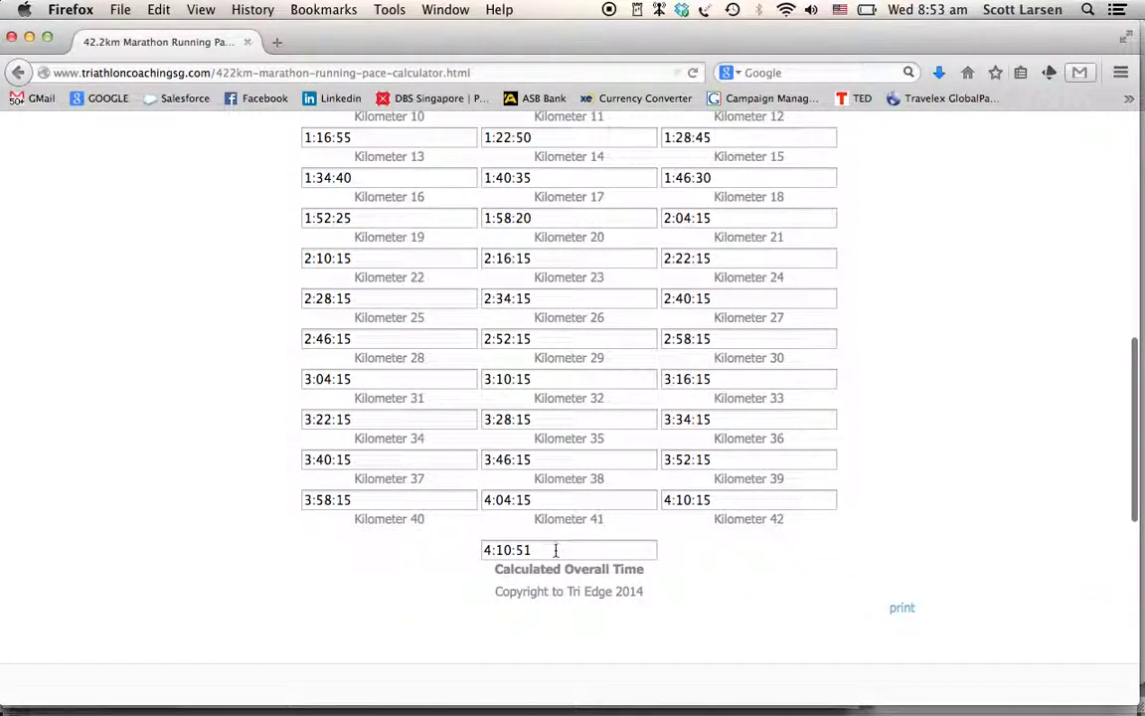
drag(555, 550, 481, 550)
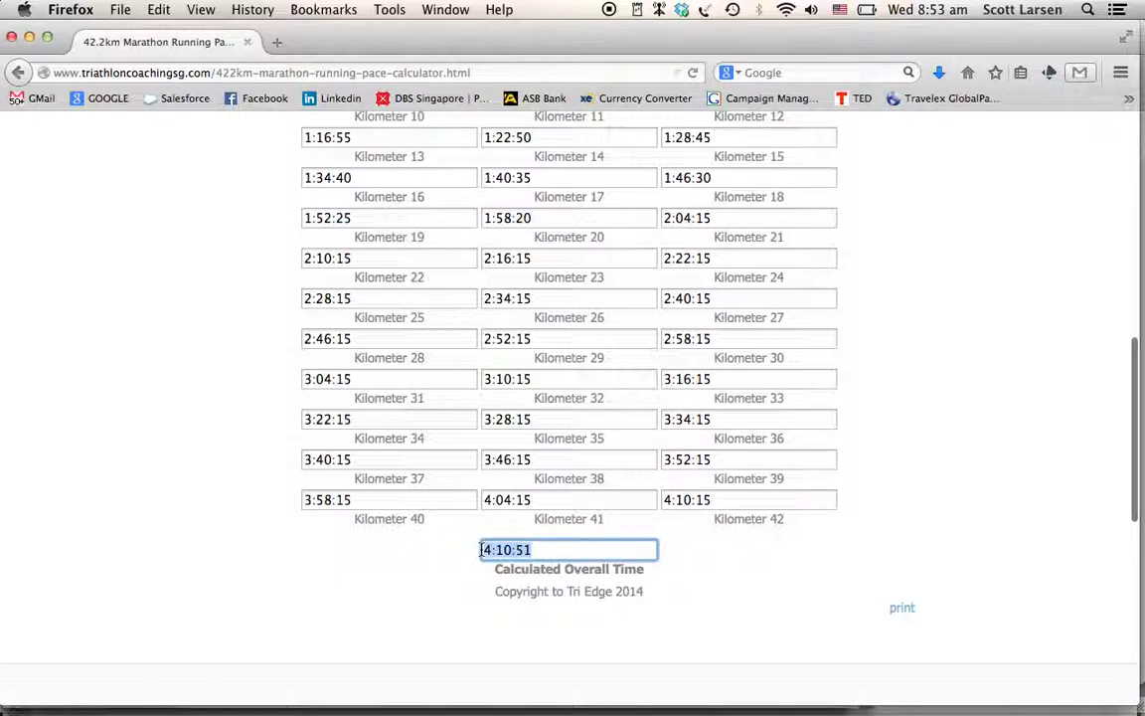
scroll(892, 529, up, 6)
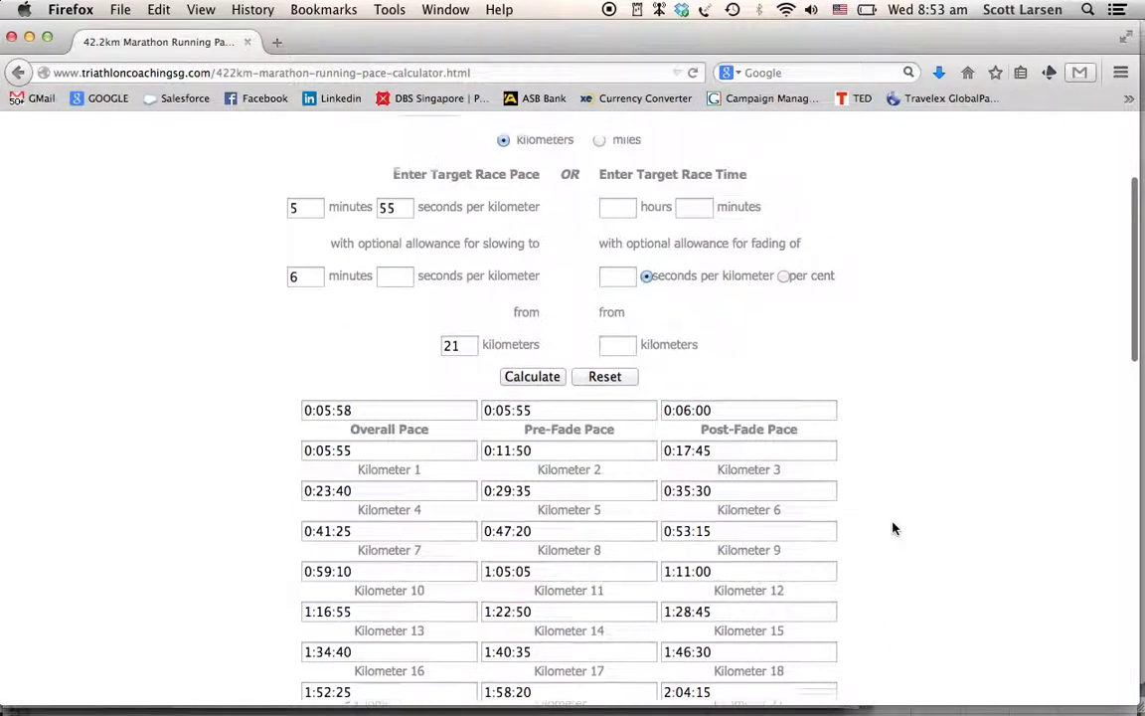
scroll(892, 529, up, 2)
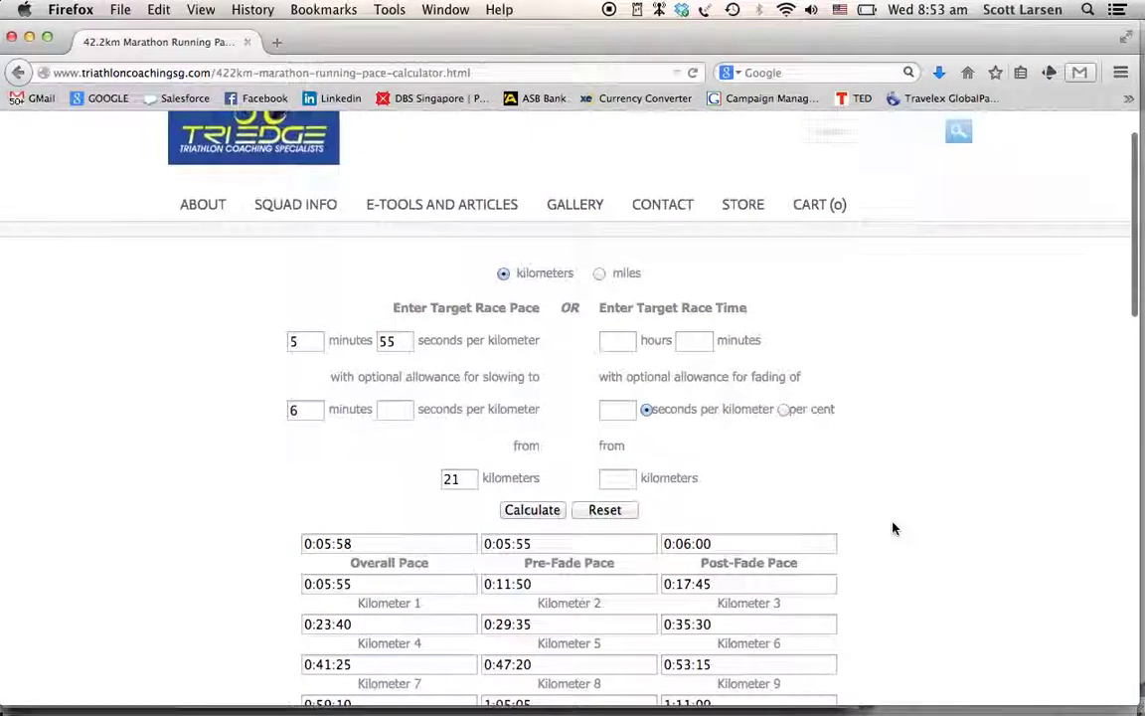
Step: Reset the form and enter a 4-hour target race time
click(319, 340)
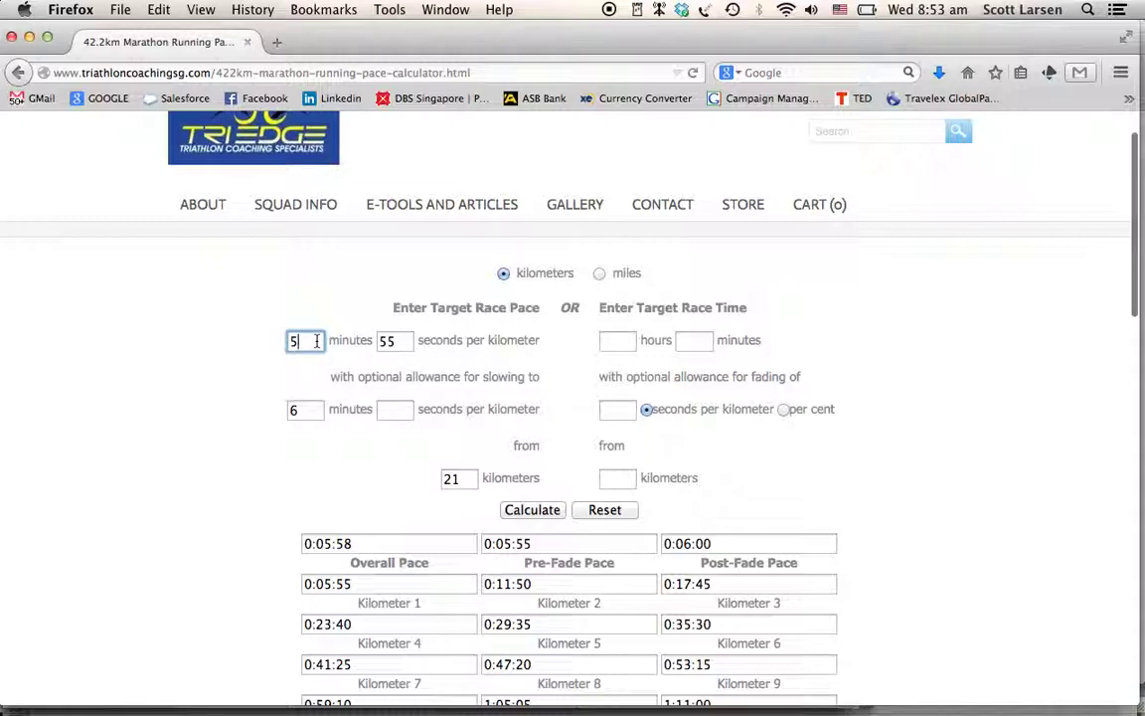
click(602, 511)
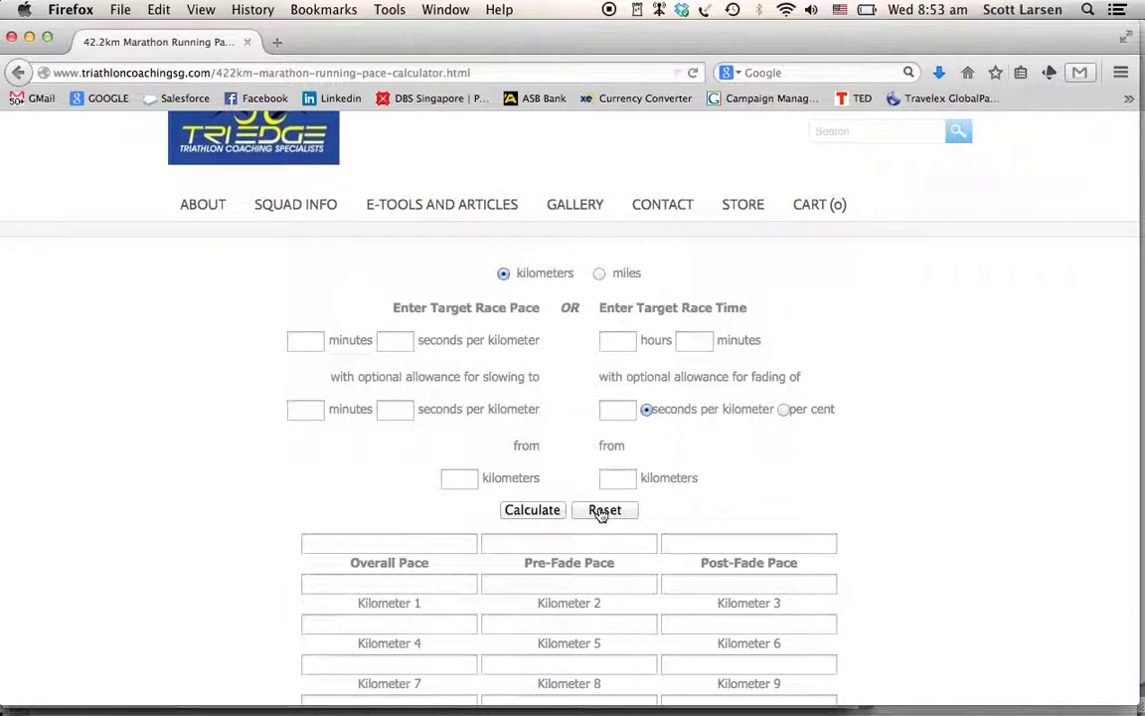
click(623, 341)
text(4)
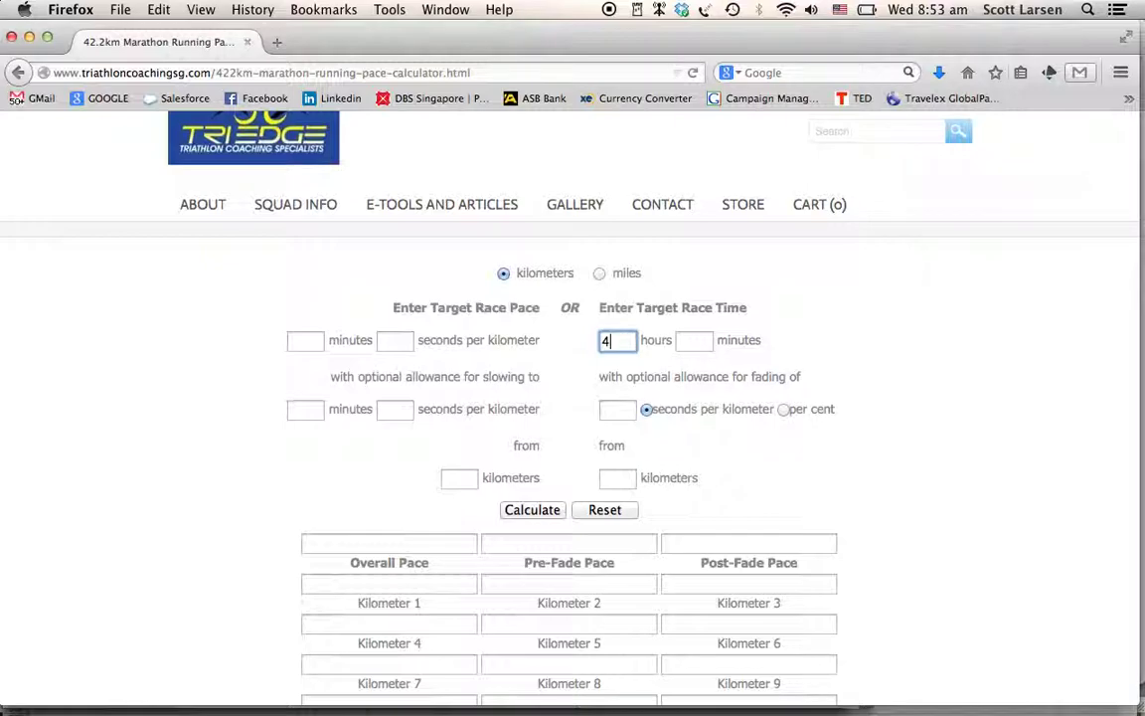
Step: Set a 5 per cent fade allowance starting from kilometre 21
click(619, 409)
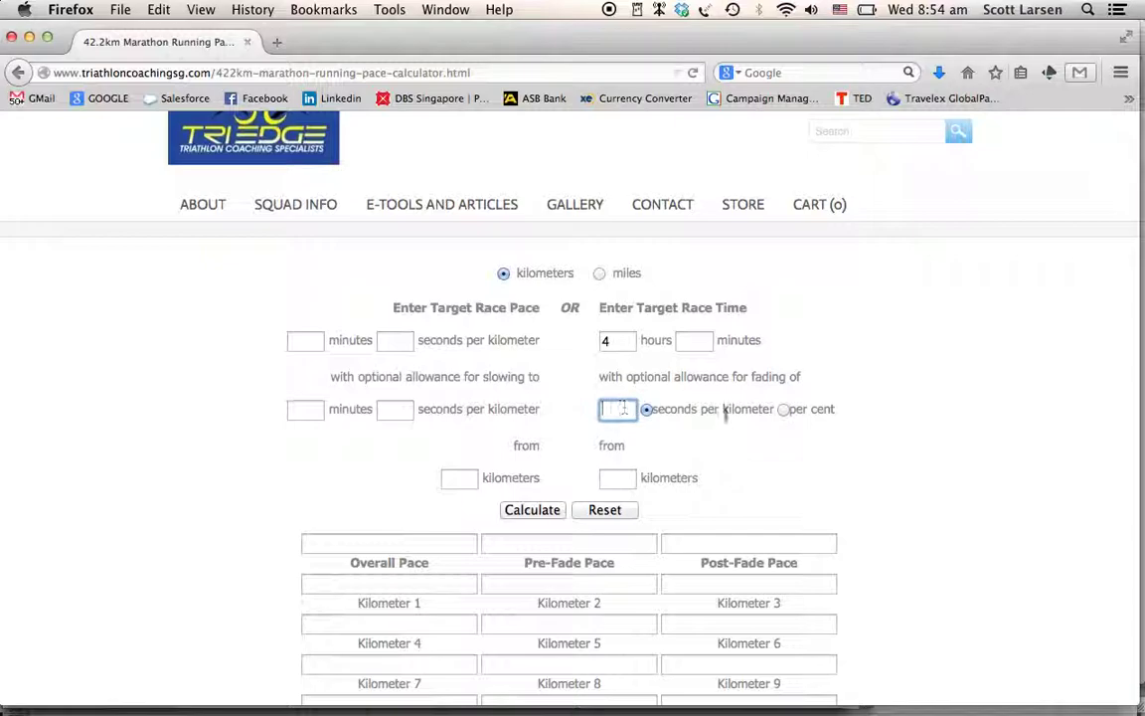
click(784, 411)
click(603, 411)
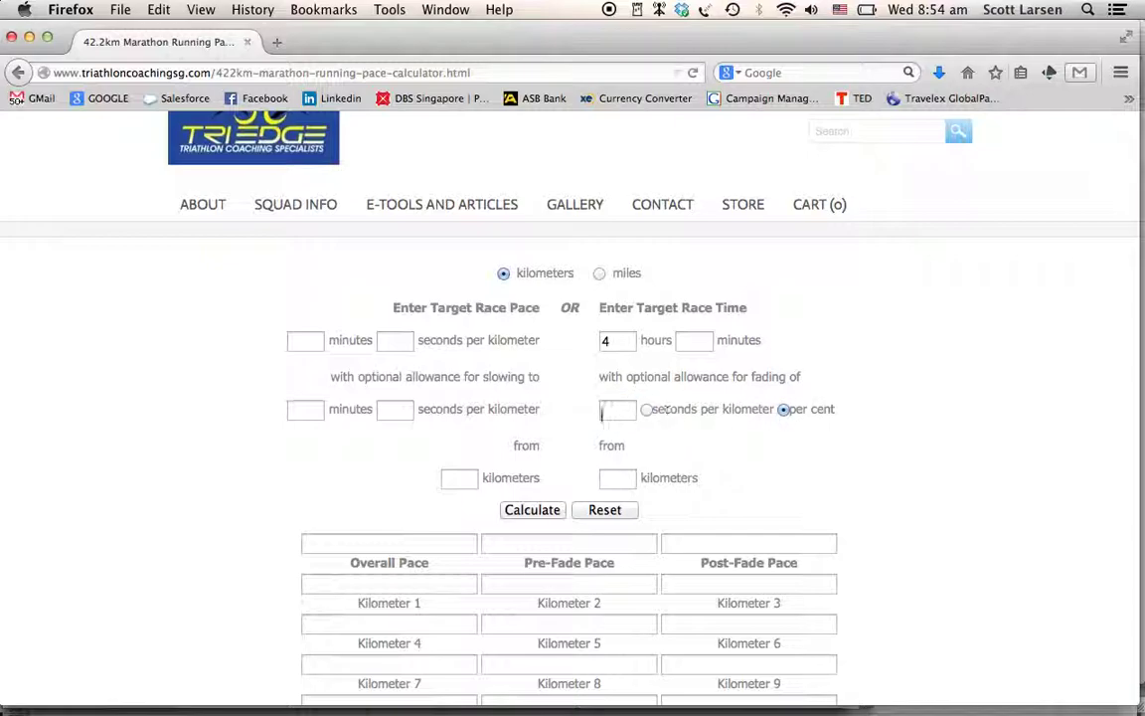
text(5)
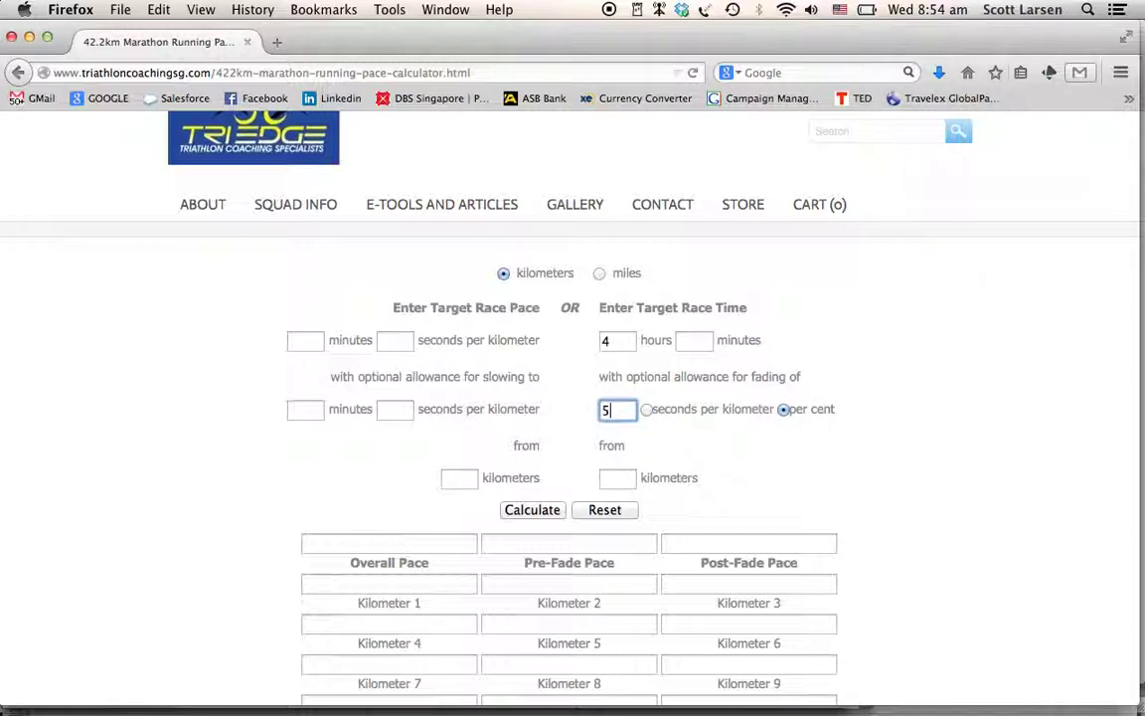
click(613, 478)
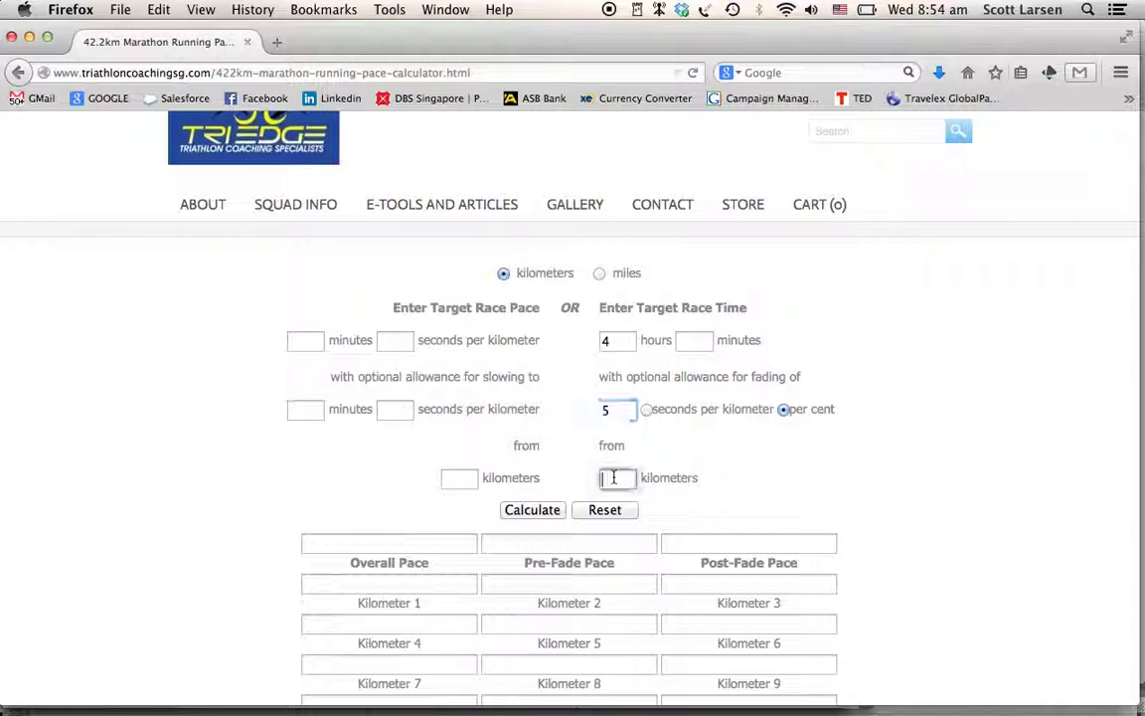
text(21)
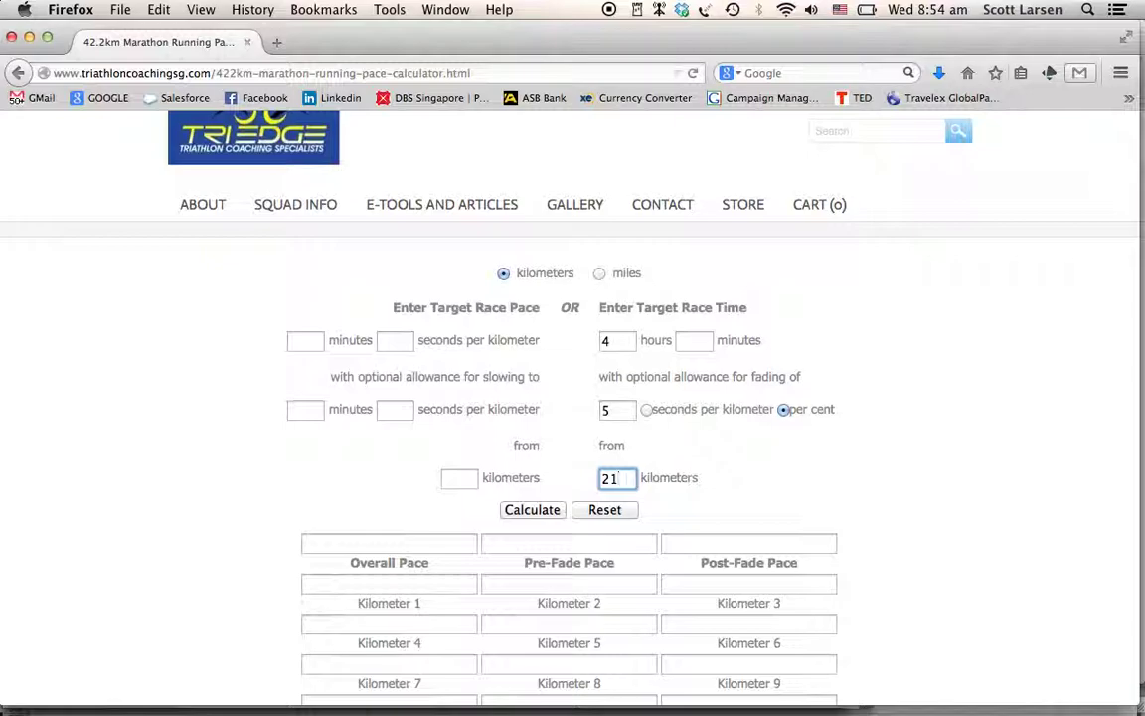
Step: Calculate the splits for the 4-hour target with the 5% fade
click(532, 510)
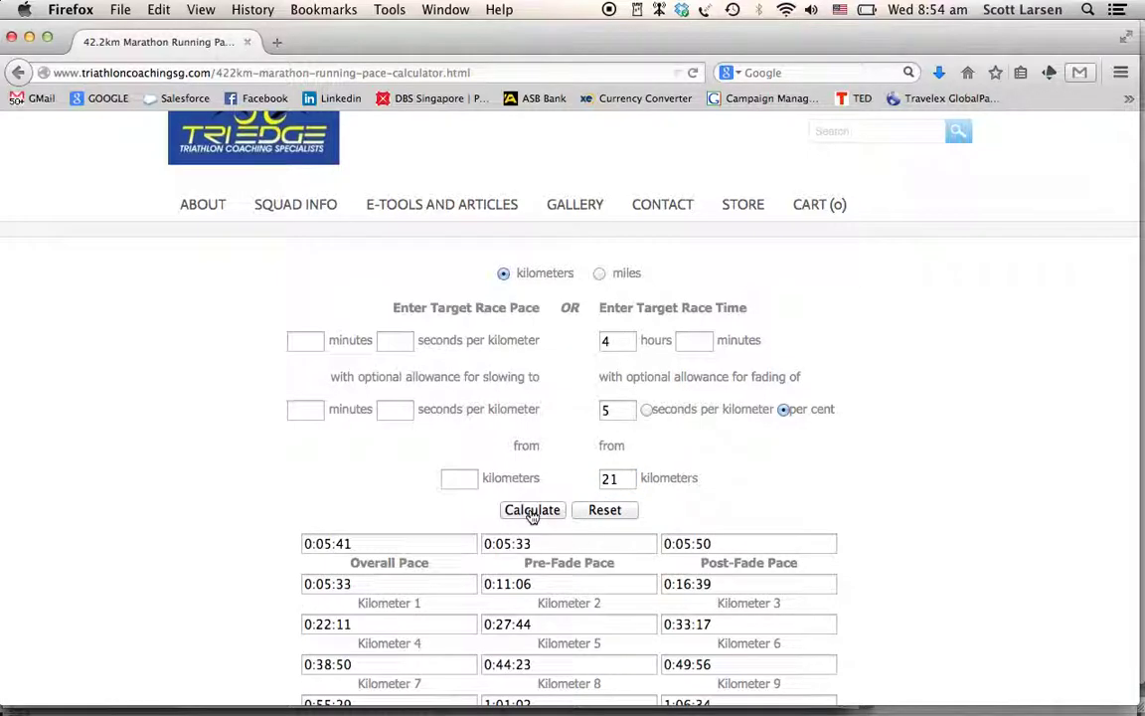
scroll(851, 508, down, 1)
scroll(851, 508, down, 2)
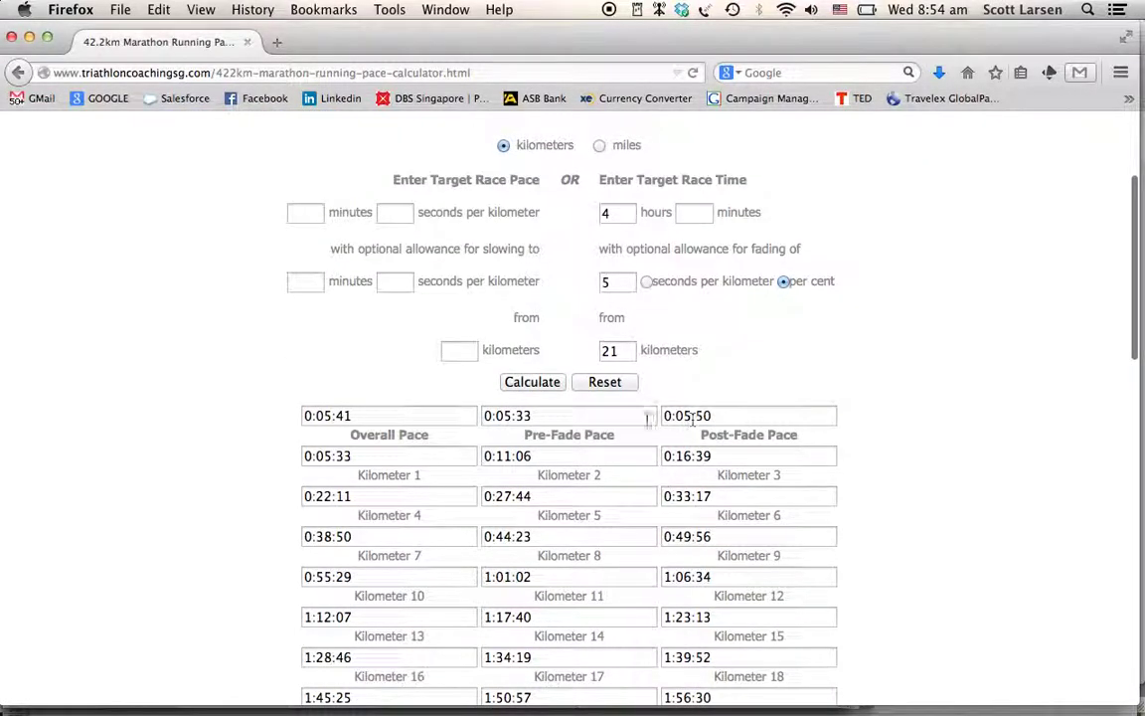
Step: Highlight the 0:05:41 overall, 0:05:33 pre-fade and 0:05:50 post-fade paces, then scroll the splits
triple_click(359, 413)
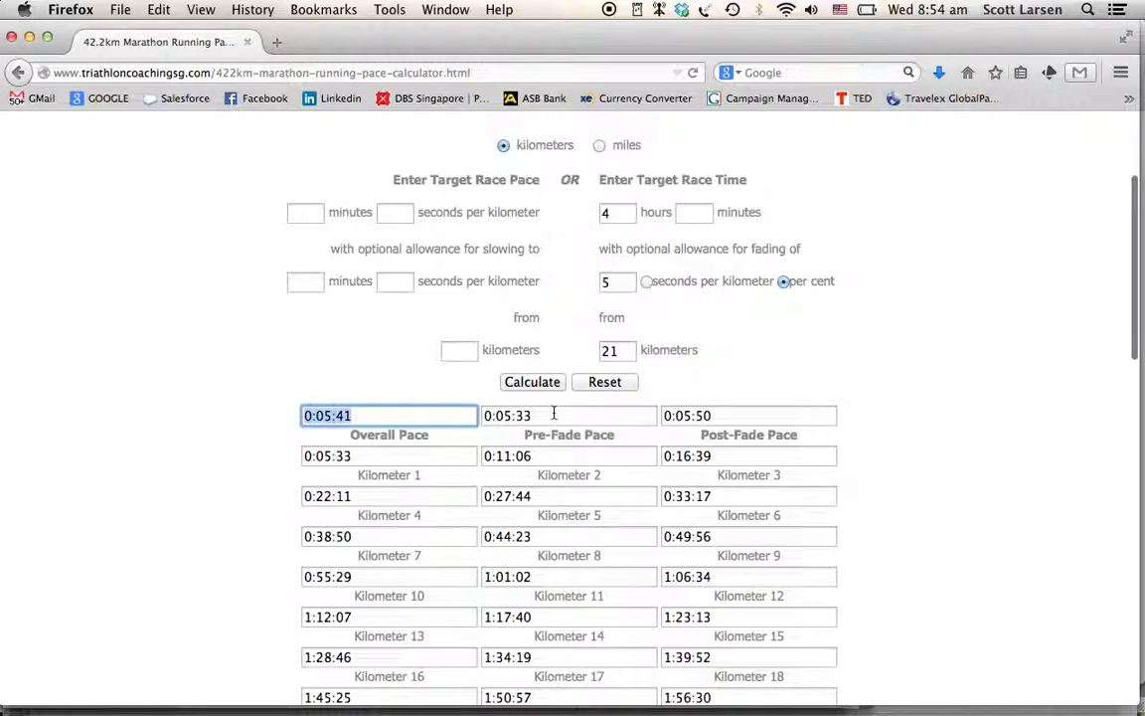
drag(551, 412, 493, 412)
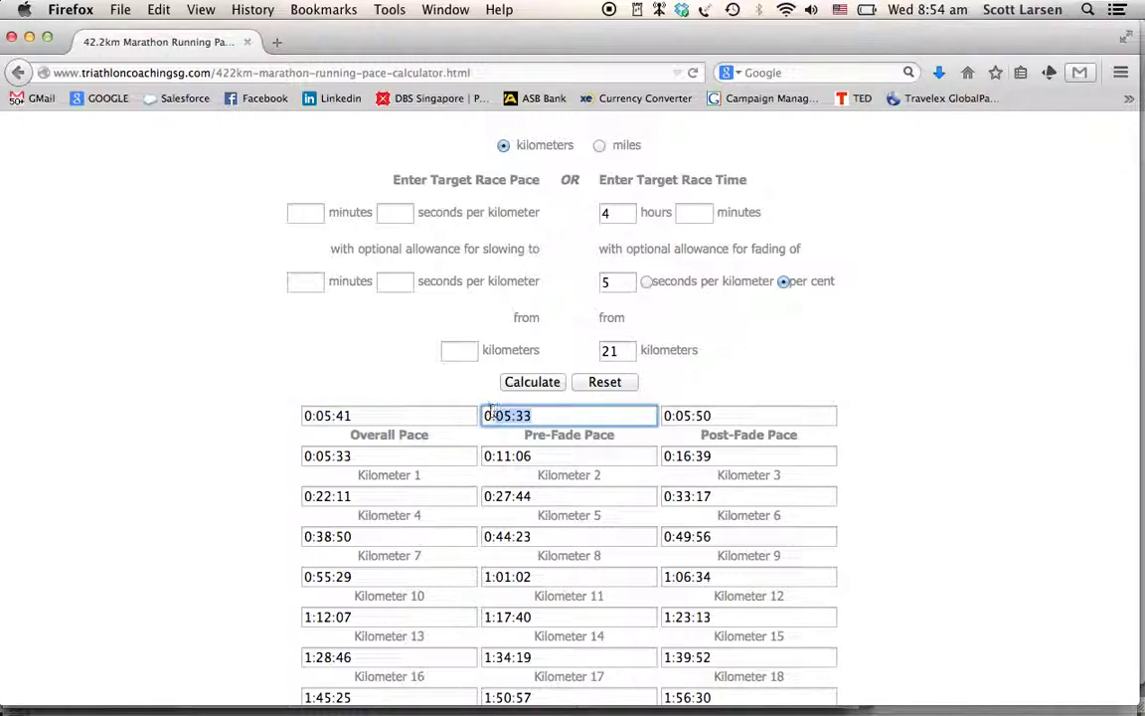
click(733, 415)
triple_click(733, 415)
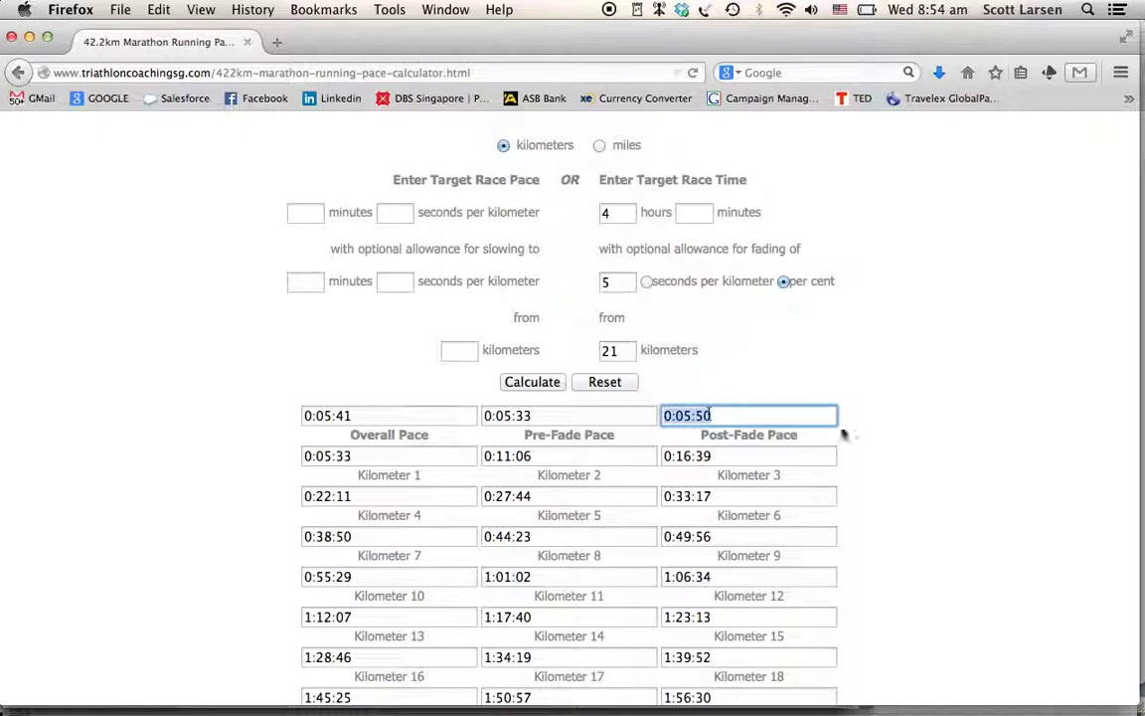
scroll(879, 455, down, 2)
scroll(879, 457, down, 4)
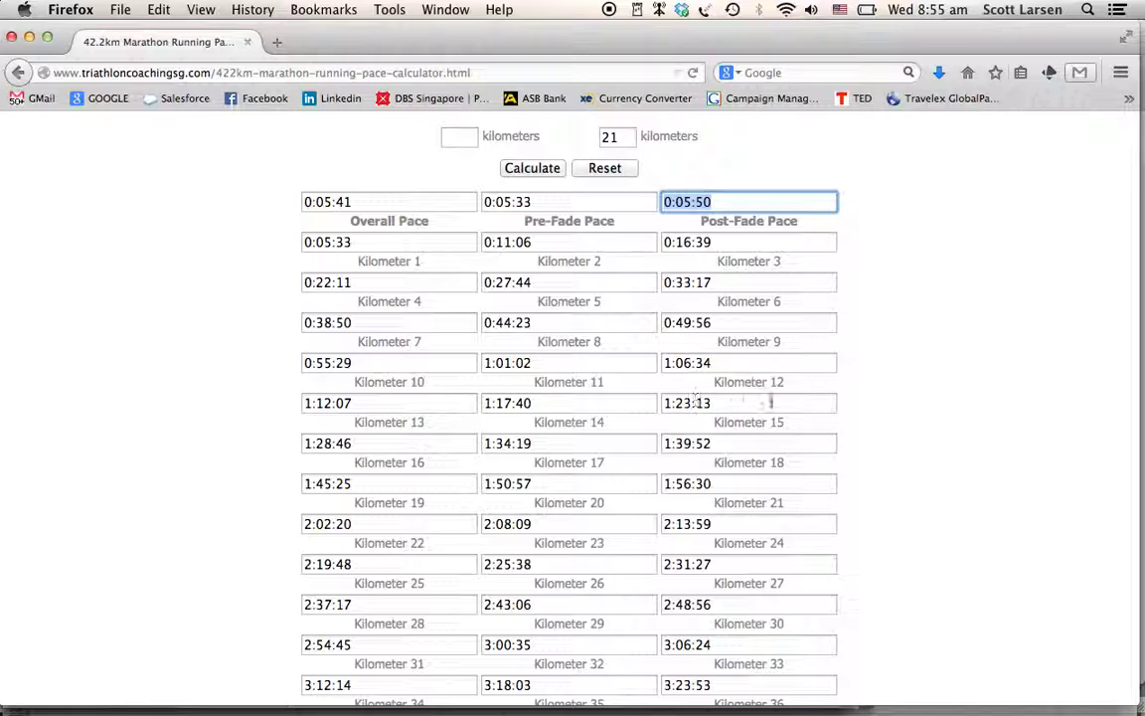
scroll(918, 420, down, 3)
scroll(917, 421, down, 2)
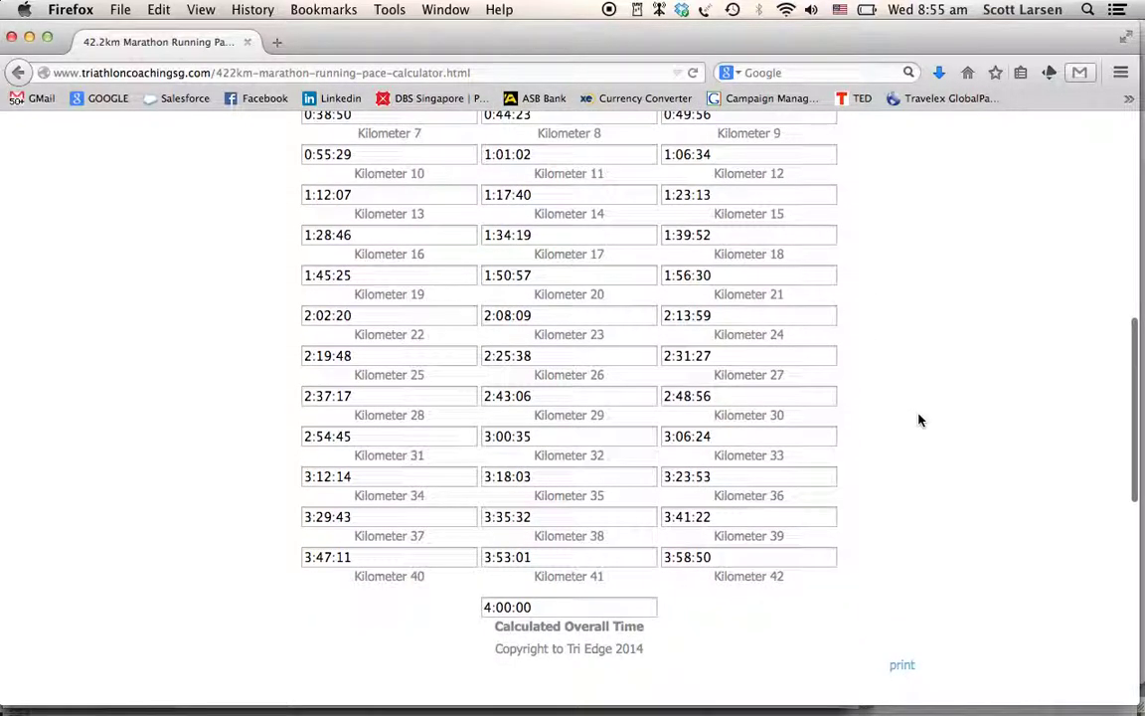
scroll(917, 420, up, 7)
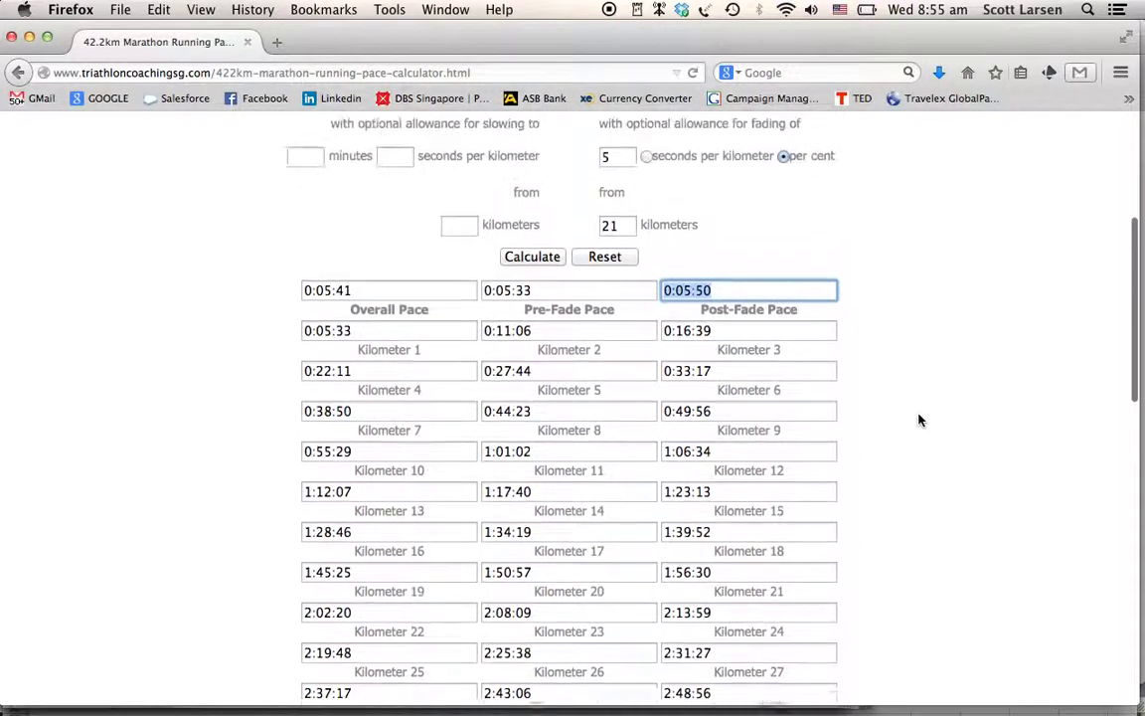
scroll(918, 420, up, 5)
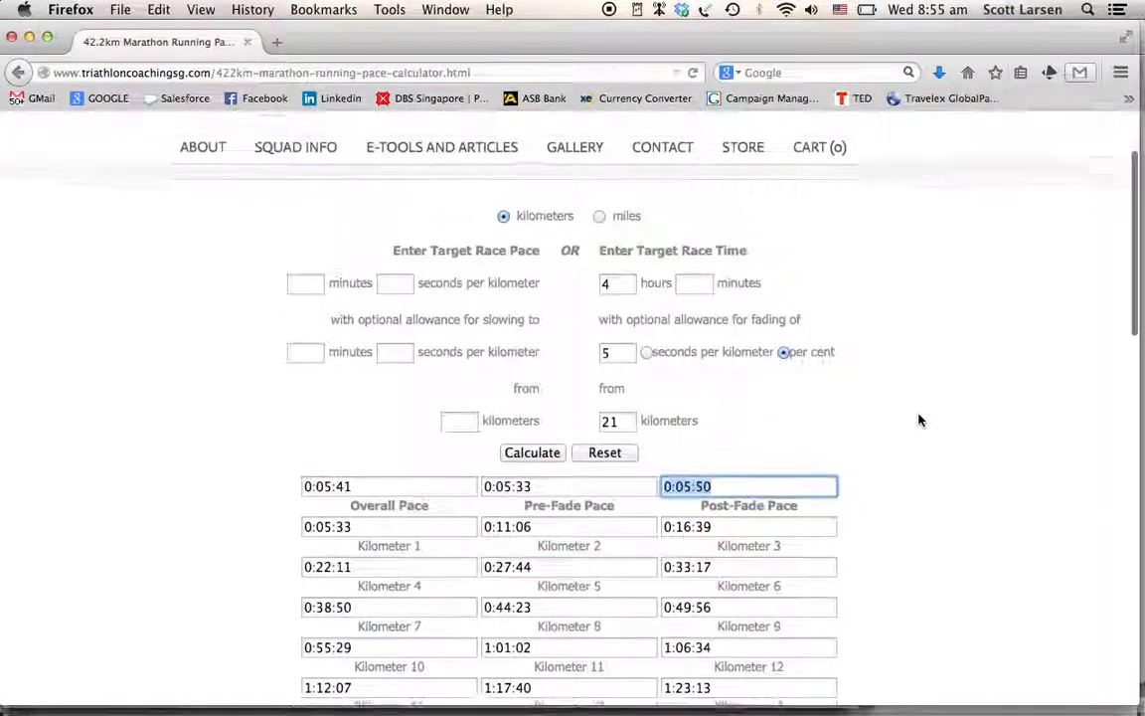
scroll(917, 420, up, 3)
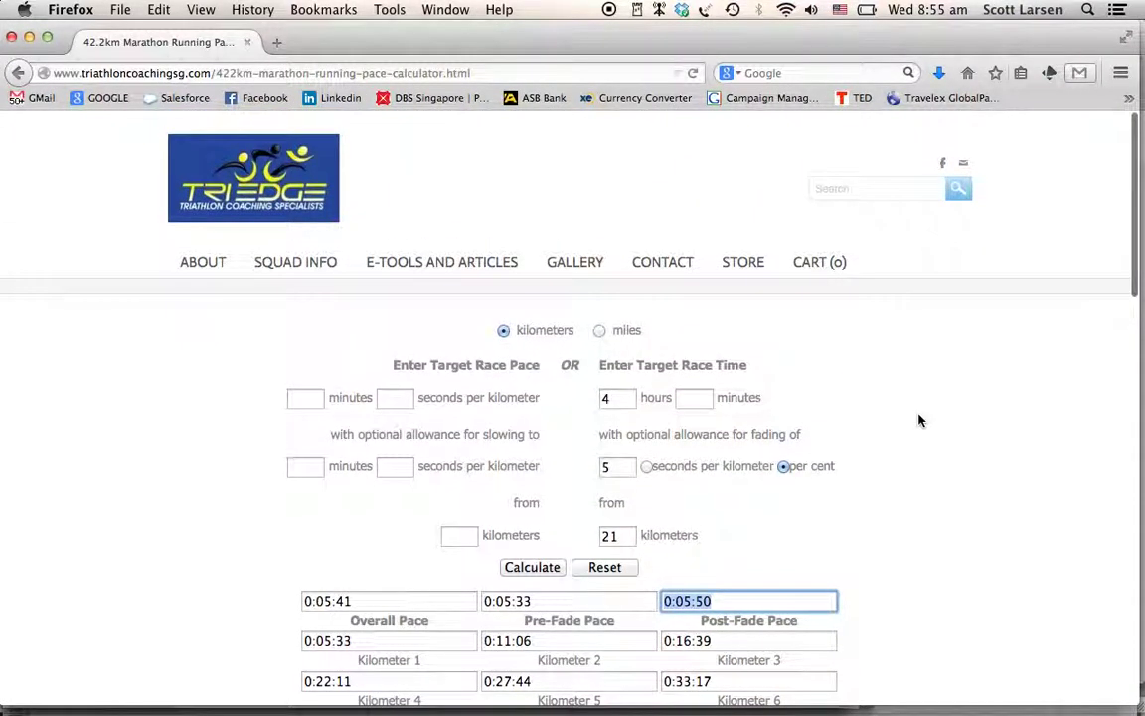